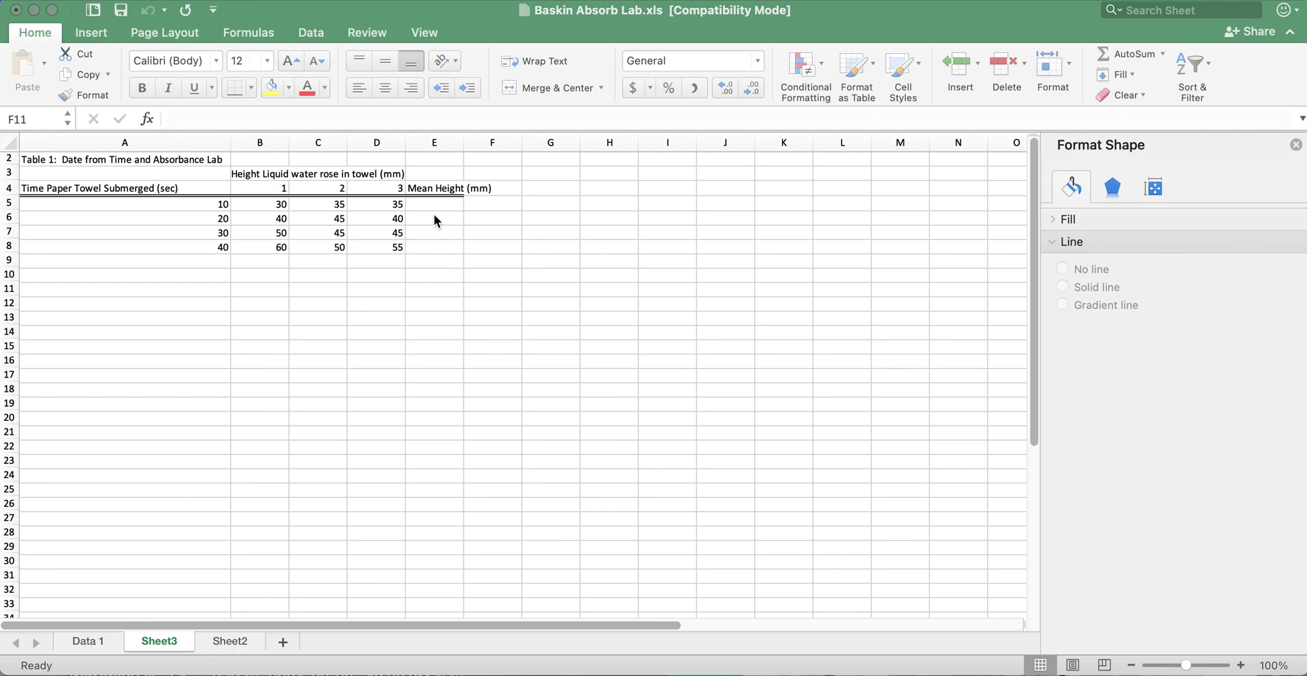
Step: Enter =AVERAGE(B4:D4) in the first Mean Height cell to average the three trials of the 10-second row
{"action": "left_click", "coordinate": [429, 206]}
{"action": "left_click", "coordinate": [429, 206]}
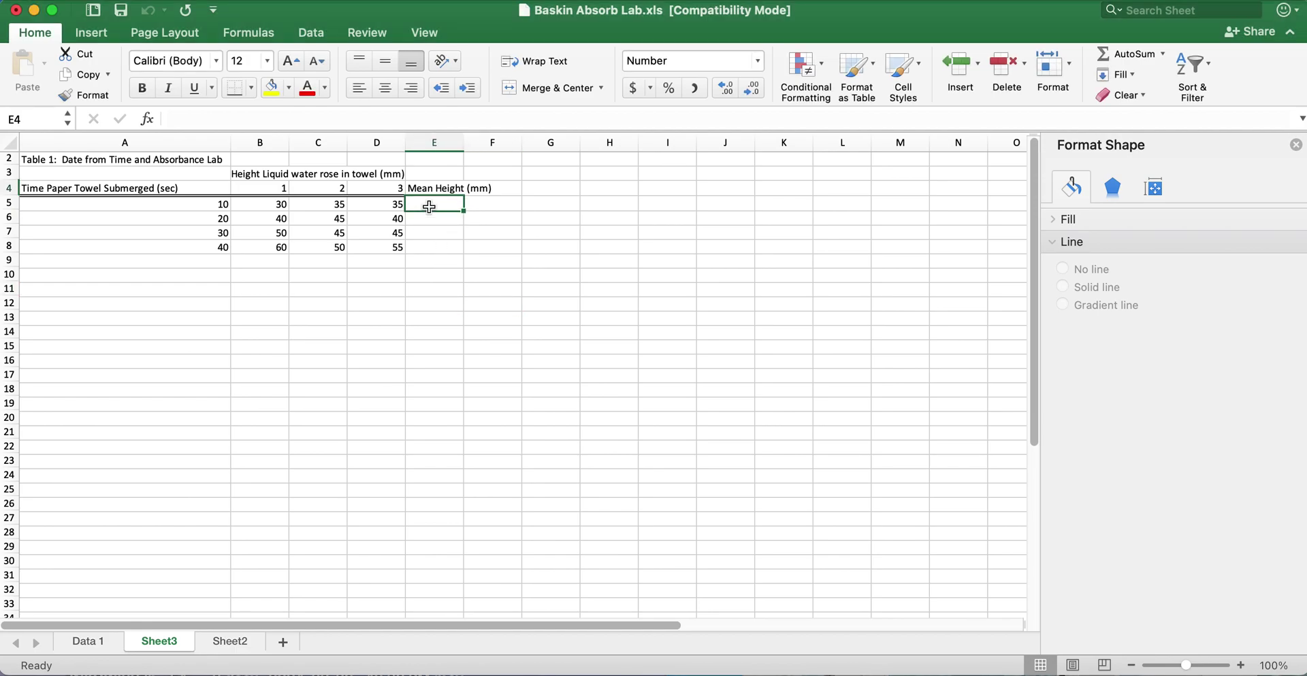
{"action": "type", "text": "="}
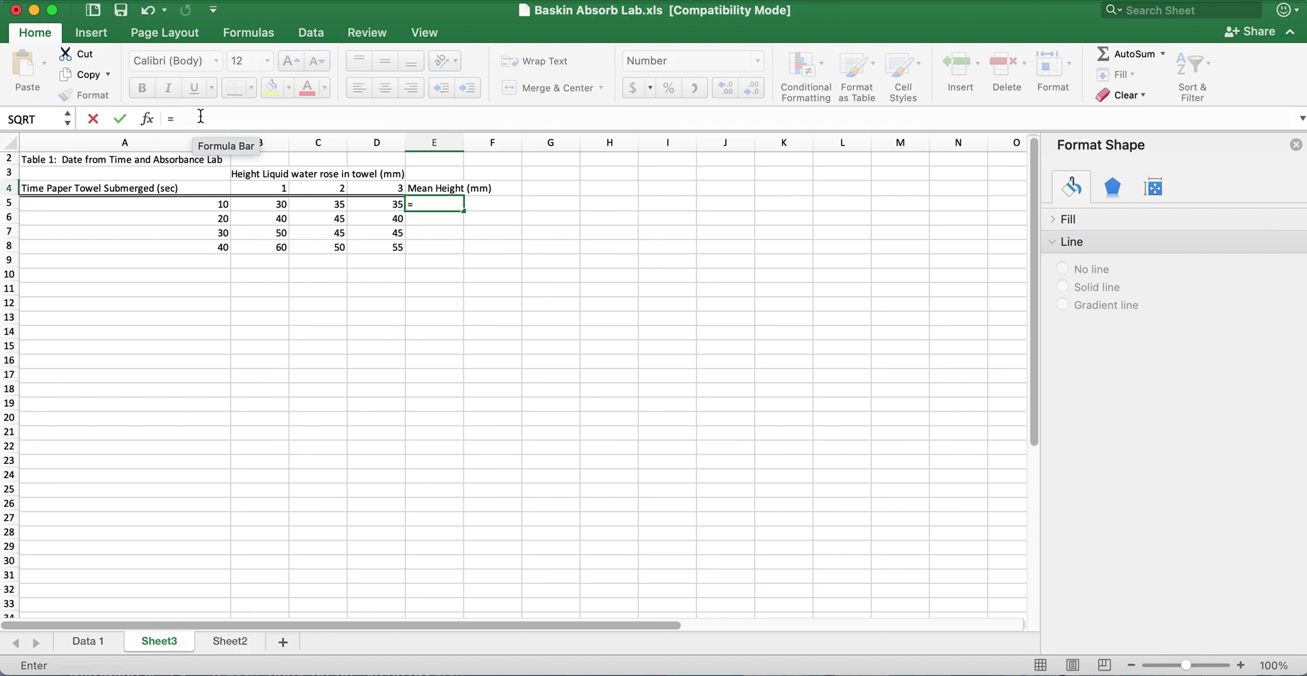
{"action": "type", "text": "av"}
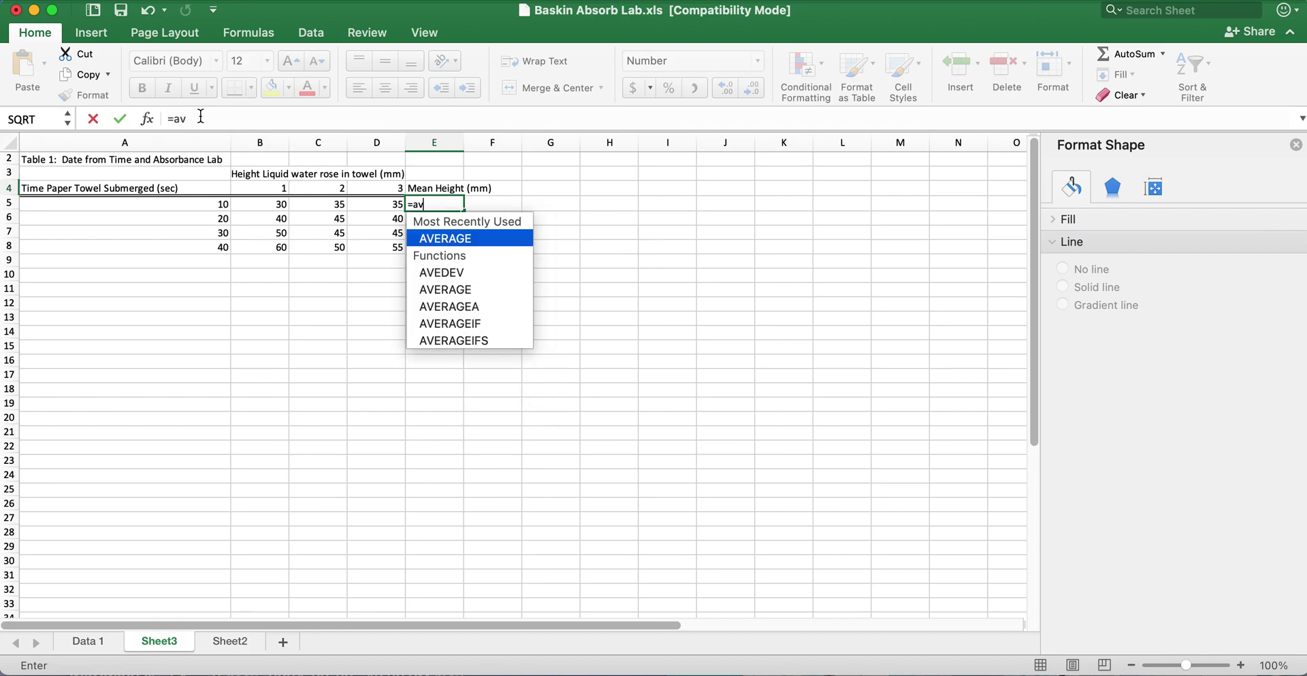
{"action": "double_click", "coordinate": [463, 239]}
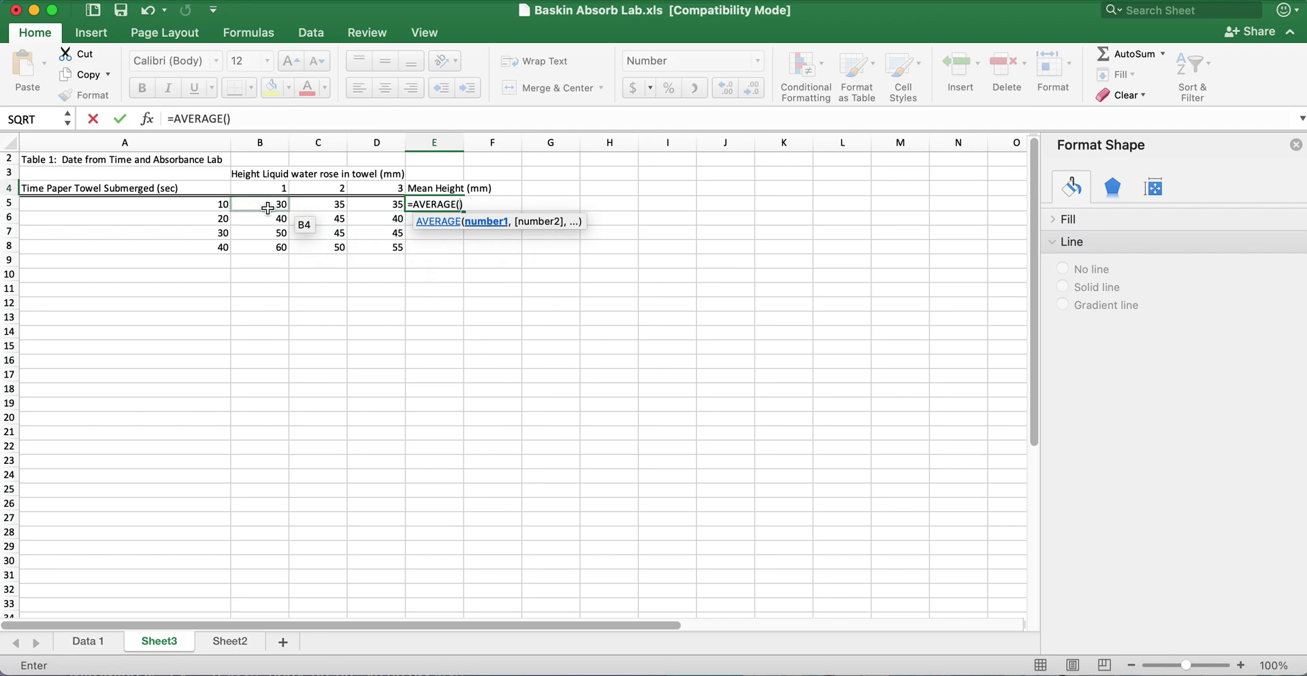
{"action": "left_click_drag", "start_coordinate": [267, 208], "coordinate": [399, 204]}
{"action": "key", "text": "Return"}
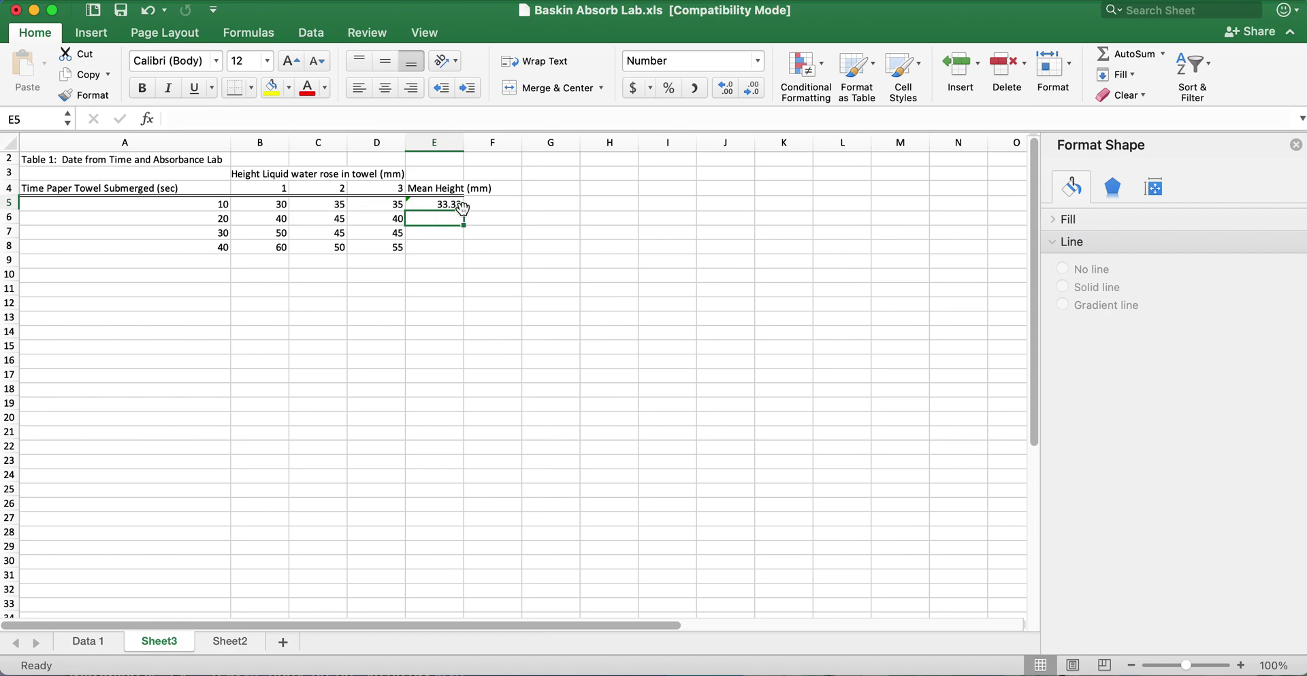
Step: Copy the average formula down the Mean Height column through the 40-second row and save the workbook
{"action": "left_click", "coordinate": [454, 206]}
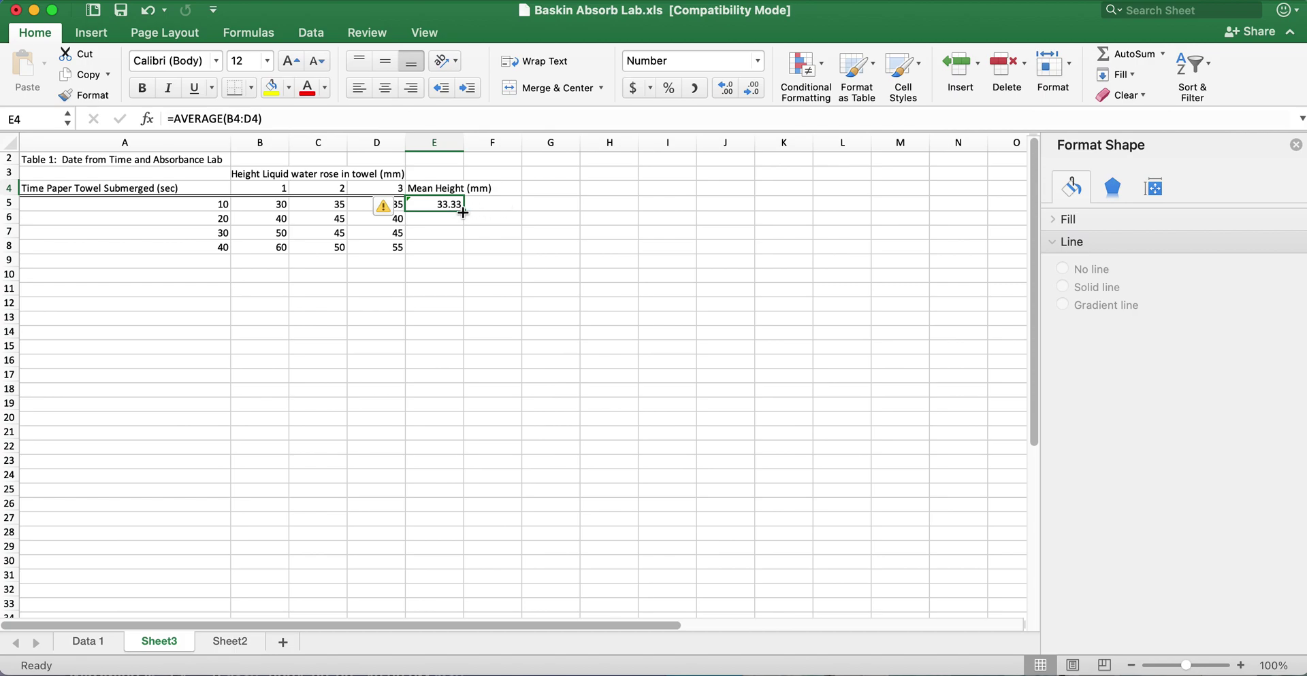
{"action": "left_click_drag", "start_coordinate": [463, 213], "coordinate": [462, 259]}
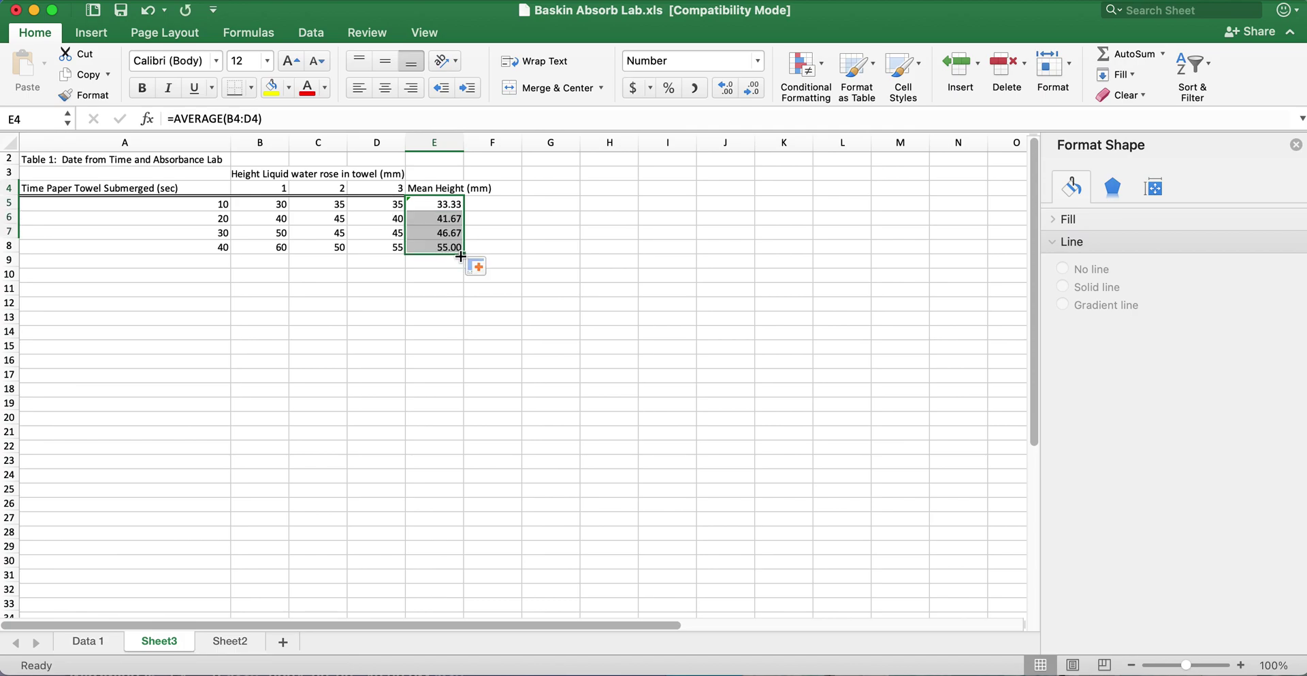
{"action": "left_click", "coordinate": [438, 220]}
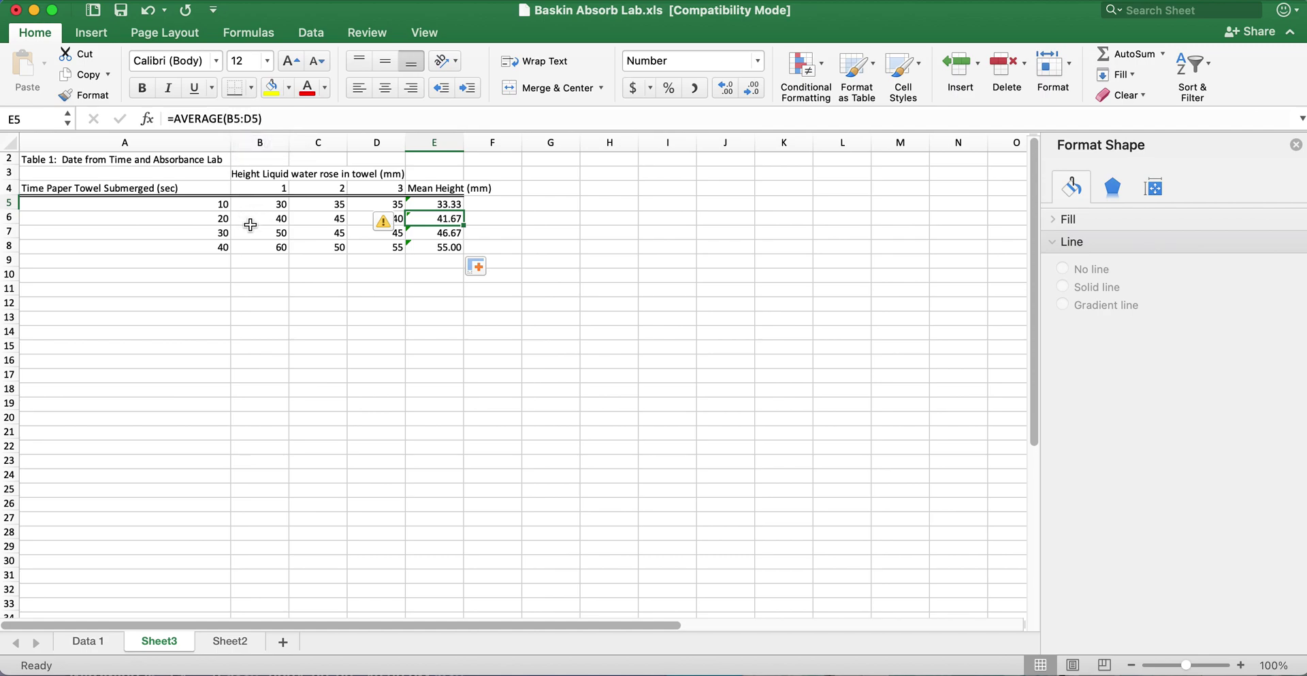
{"action": "key", "text": "Down"}
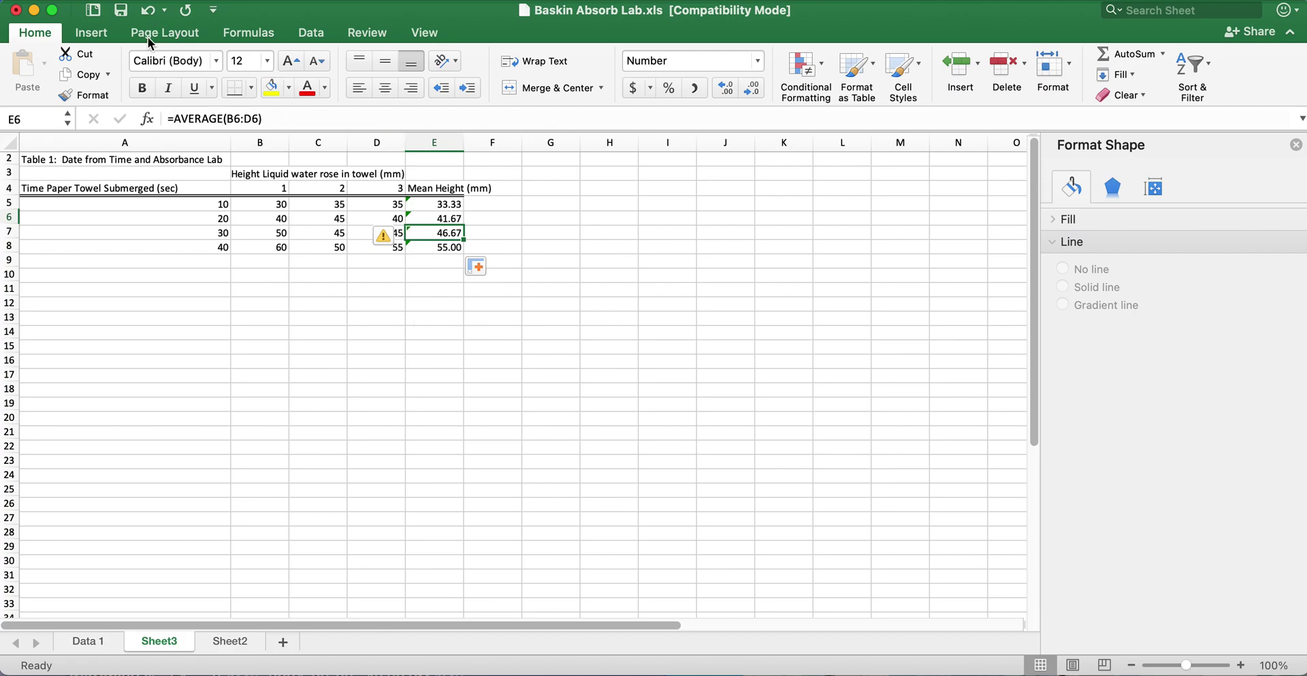
{"action": "left_click", "coordinate": [122, 9]}
{"action": "left_click", "coordinate": [370, 318]}
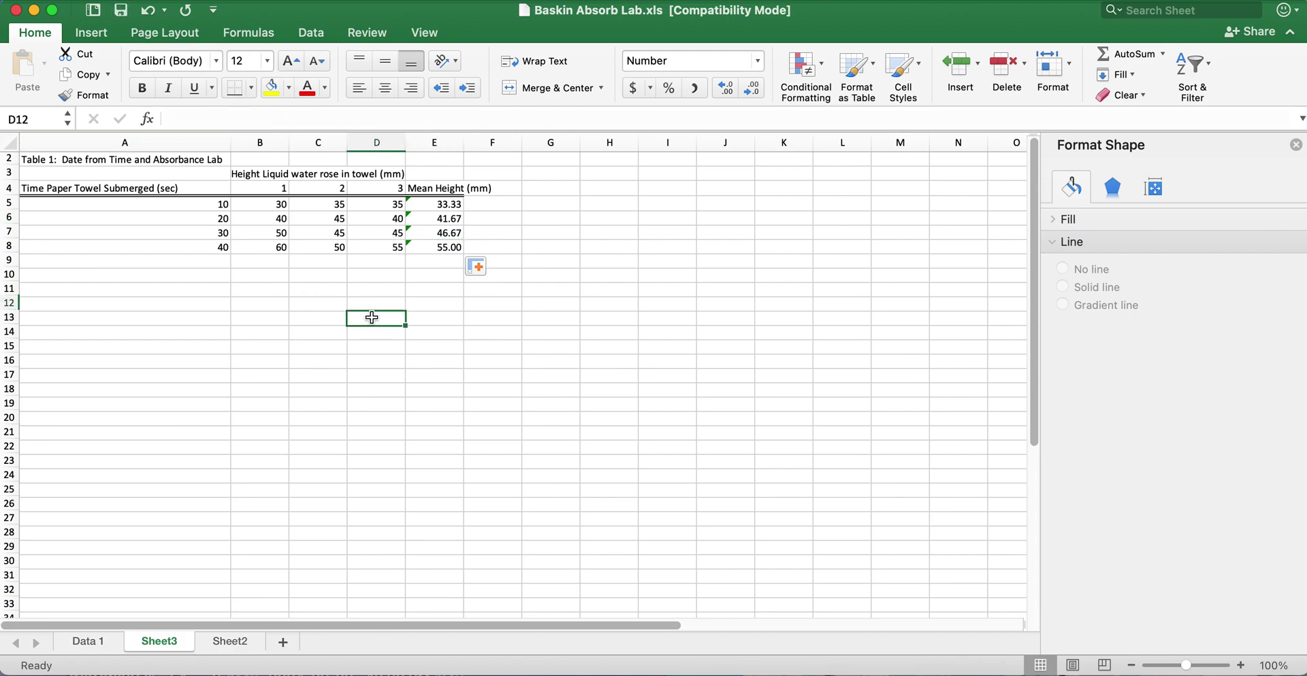
Step: Insert an X Y scatter chart with markers only from the four Mean Height values
{"action": "left_click", "coordinate": [430, 203]}
{"action": "left_click_drag", "start_coordinate": [430, 203], "coordinate": [430, 249]}
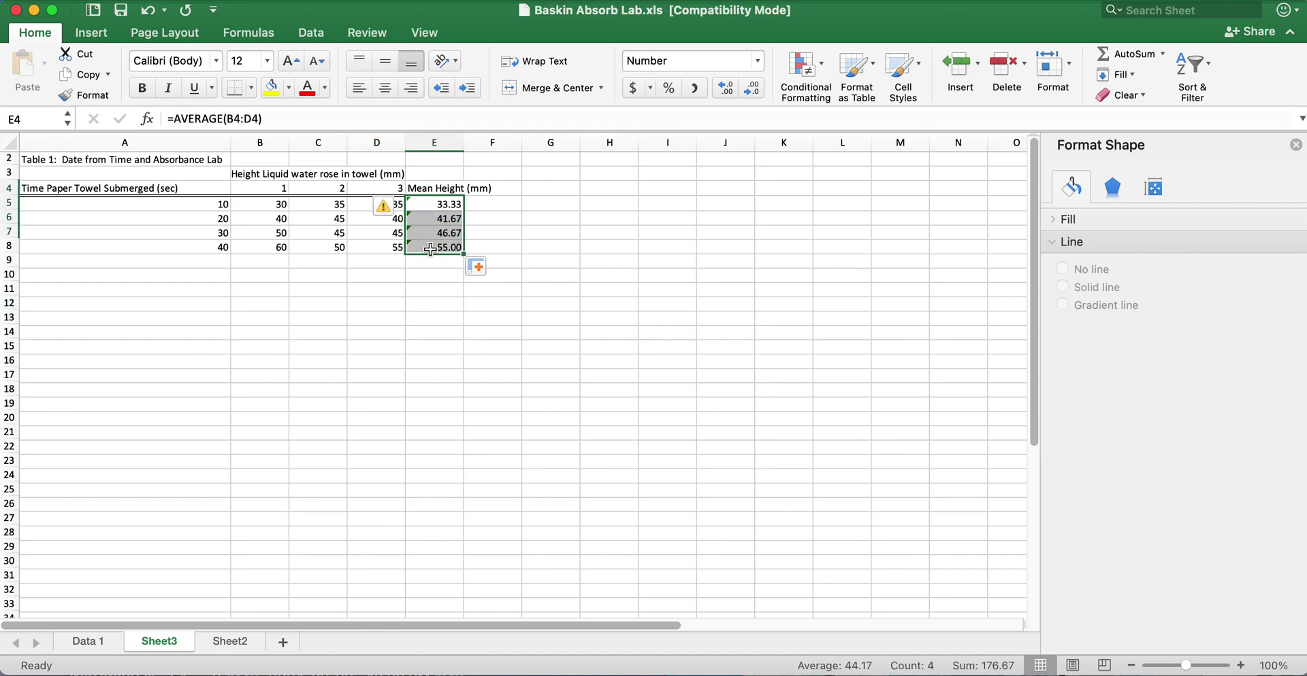
{"action": "left_click", "coordinate": [92, 32]}
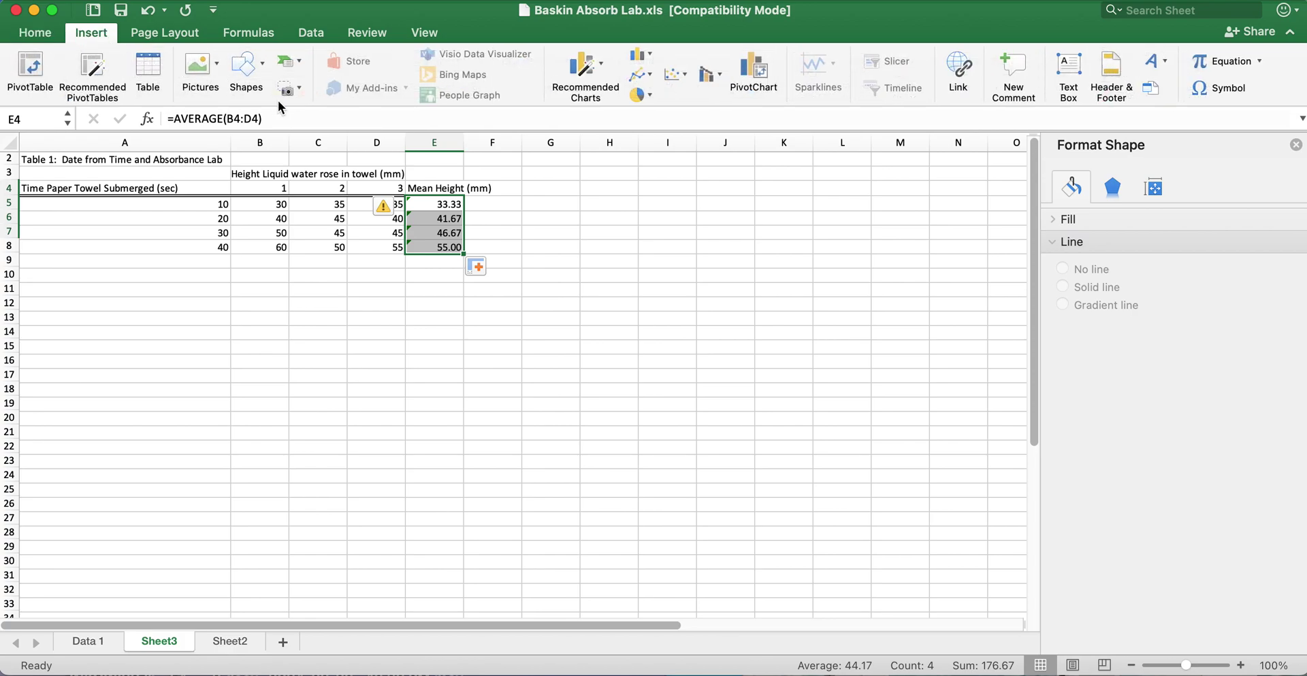
{"action": "left_click", "coordinate": [215, 0]}
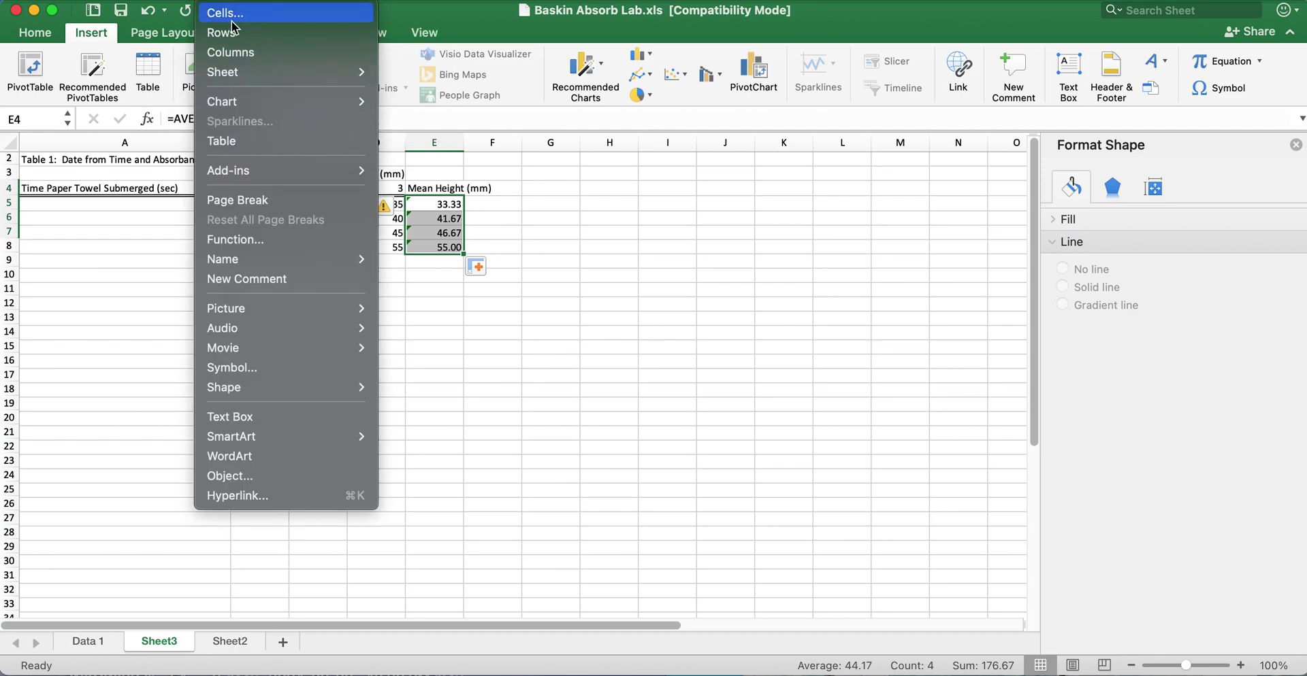
{"action": "mouse_move", "coordinate": [236, 106]}
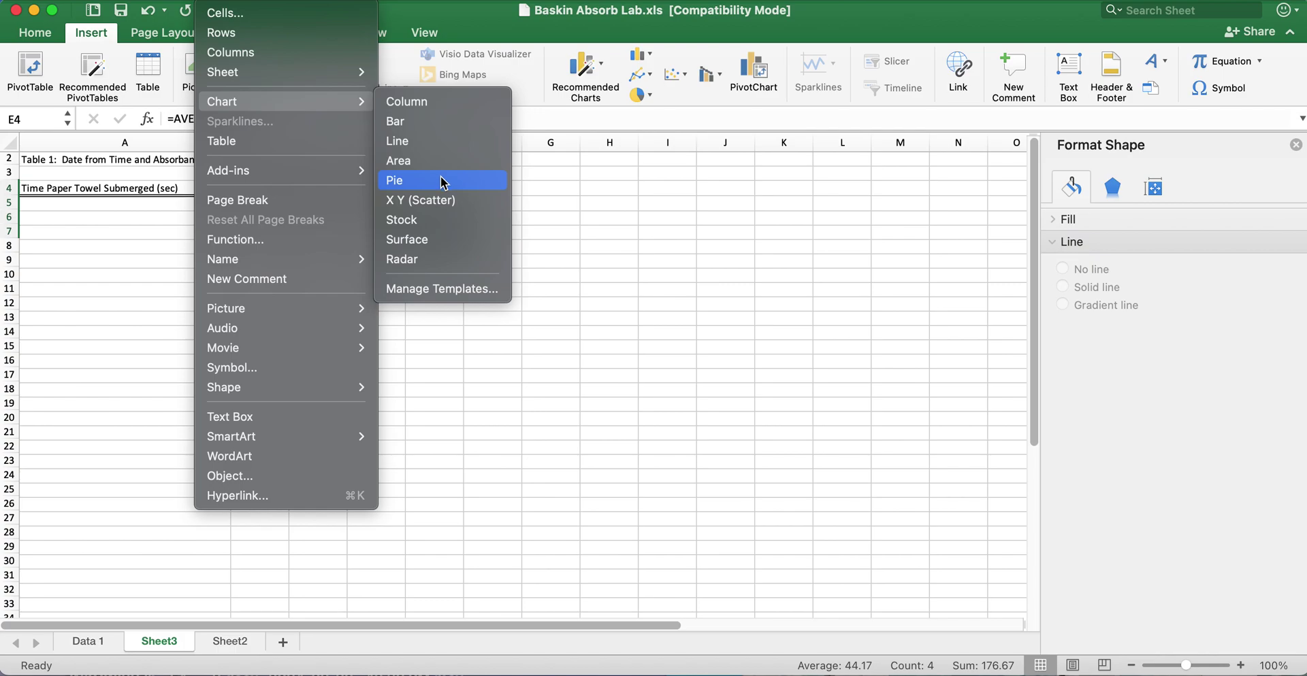
{"action": "left_click", "coordinate": [442, 200]}
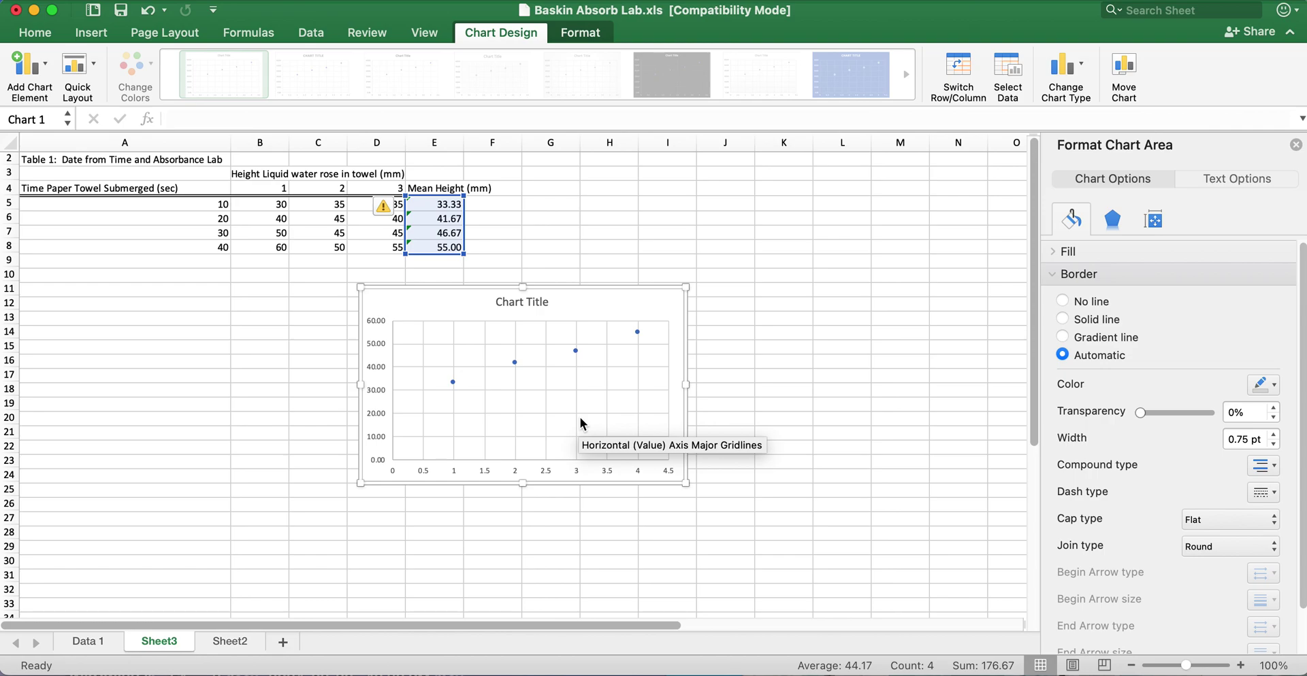
{"action": "left_click", "coordinate": [1086, 85]}
{"action": "mouse_move", "coordinate": [1092, 174]}
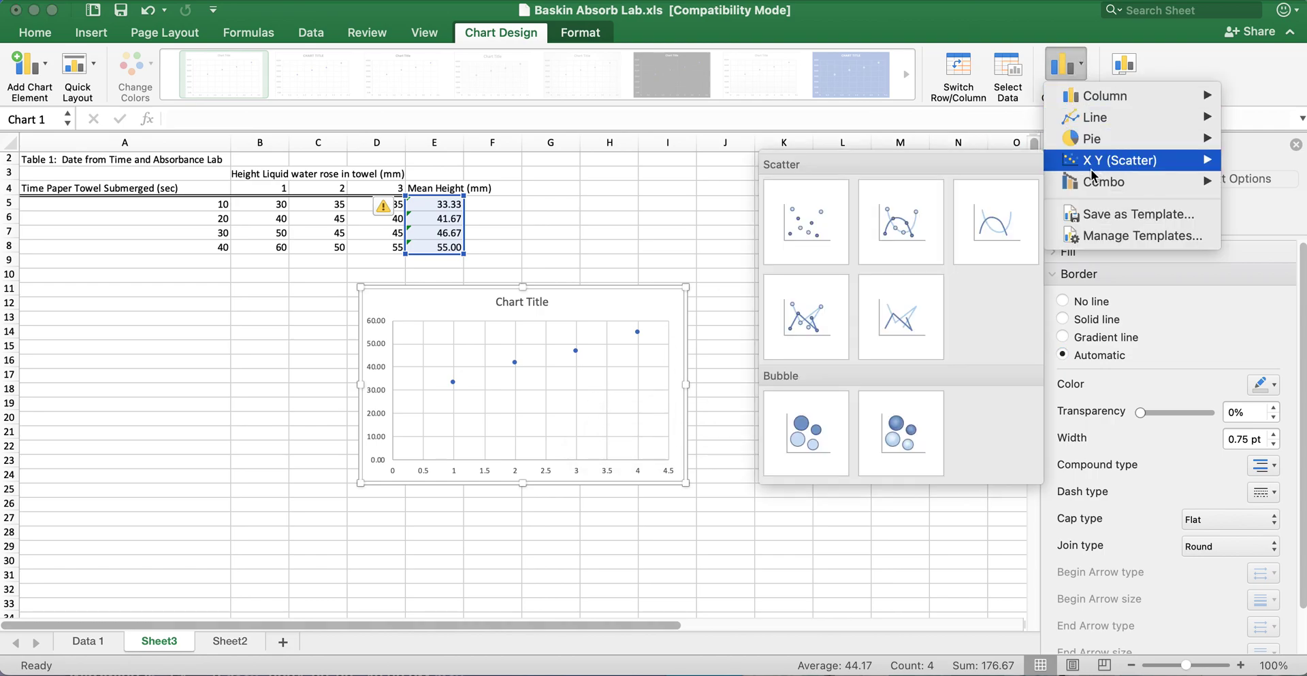
{"action": "left_click", "coordinate": [794, 230]}
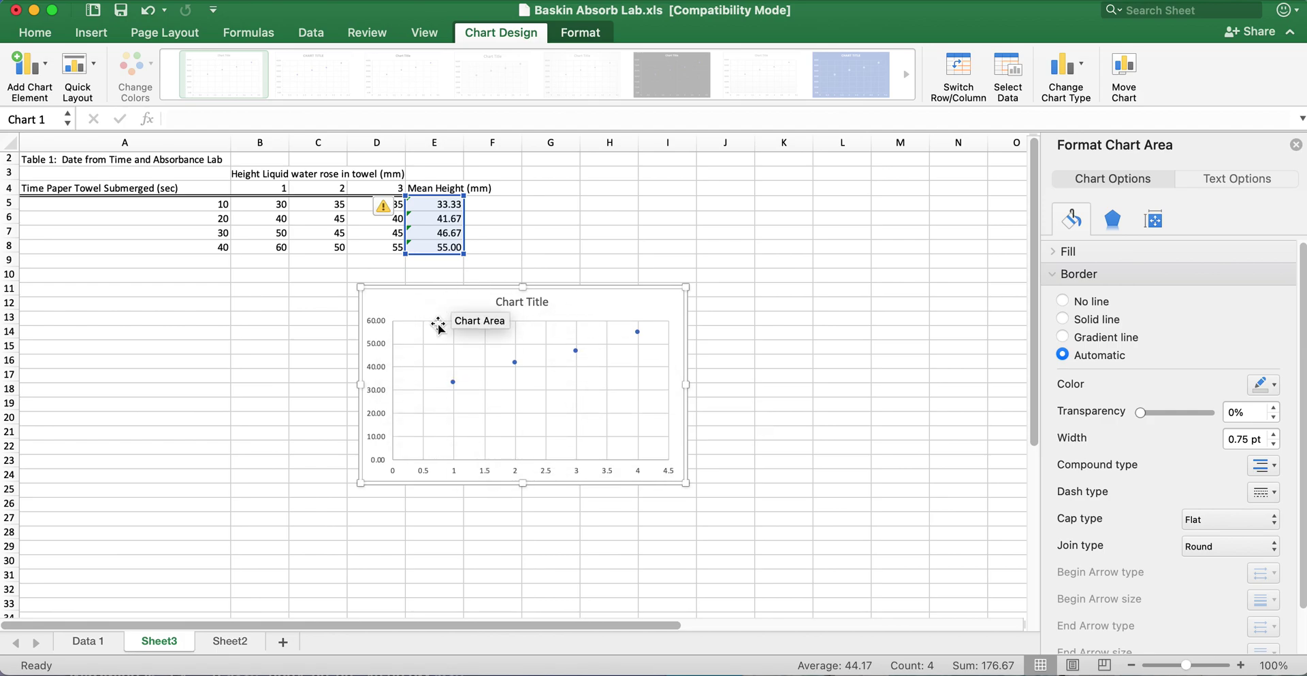
Step: Move the scatter chart to a new sheet named "Graph 1 Averages"
{"action": "right_click", "coordinate": [601, 308]}
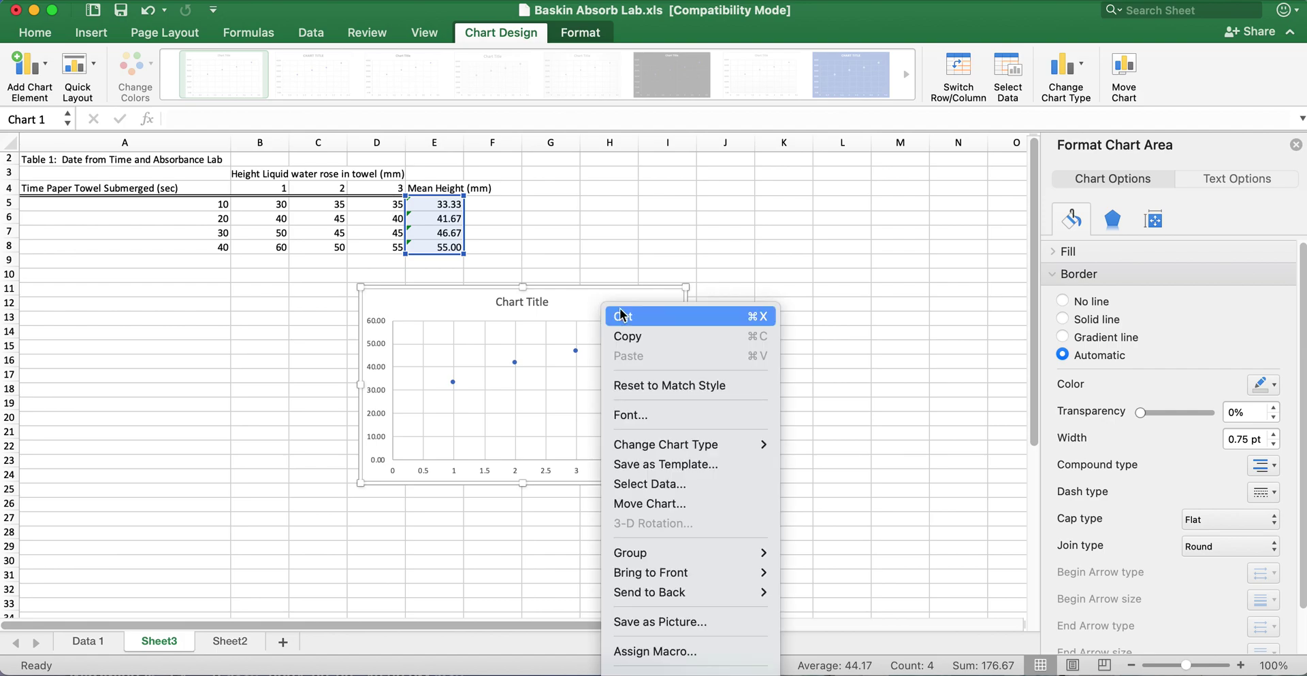
{"action": "left_click", "coordinate": [650, 505]}
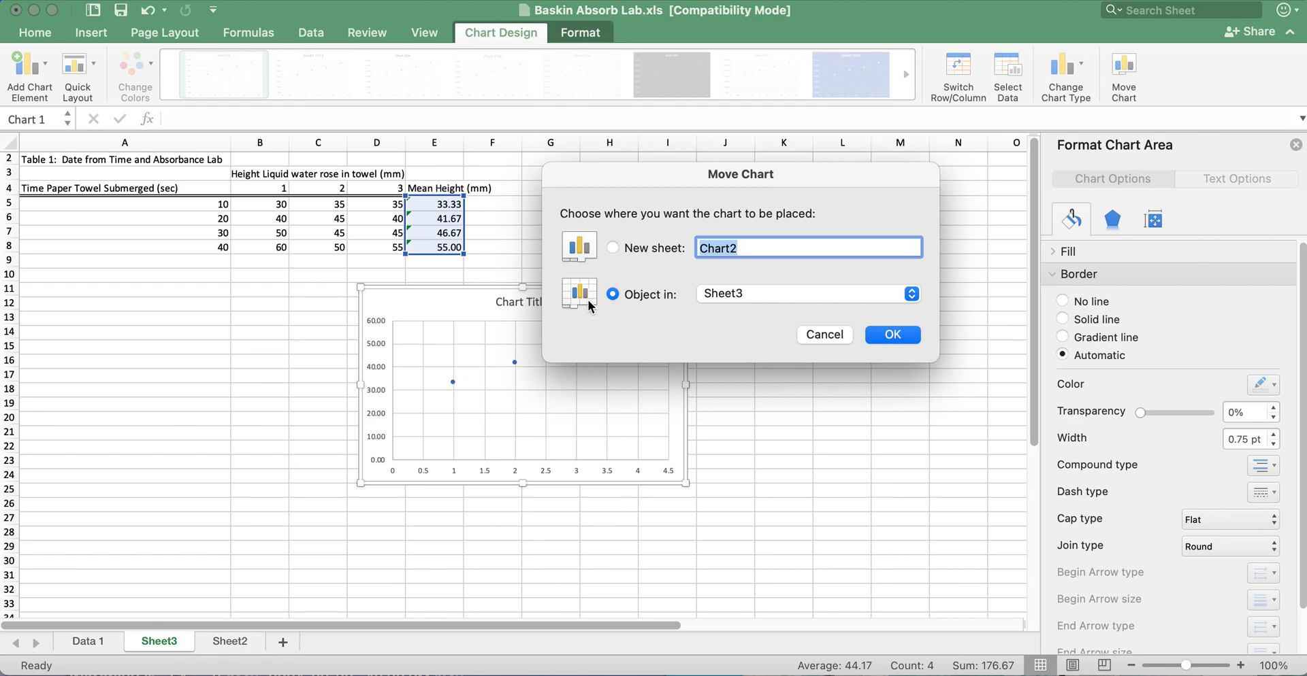
{"action": "left_click", "coordinate": [612, 249]}
{"action": "type", "text": "Graph"}
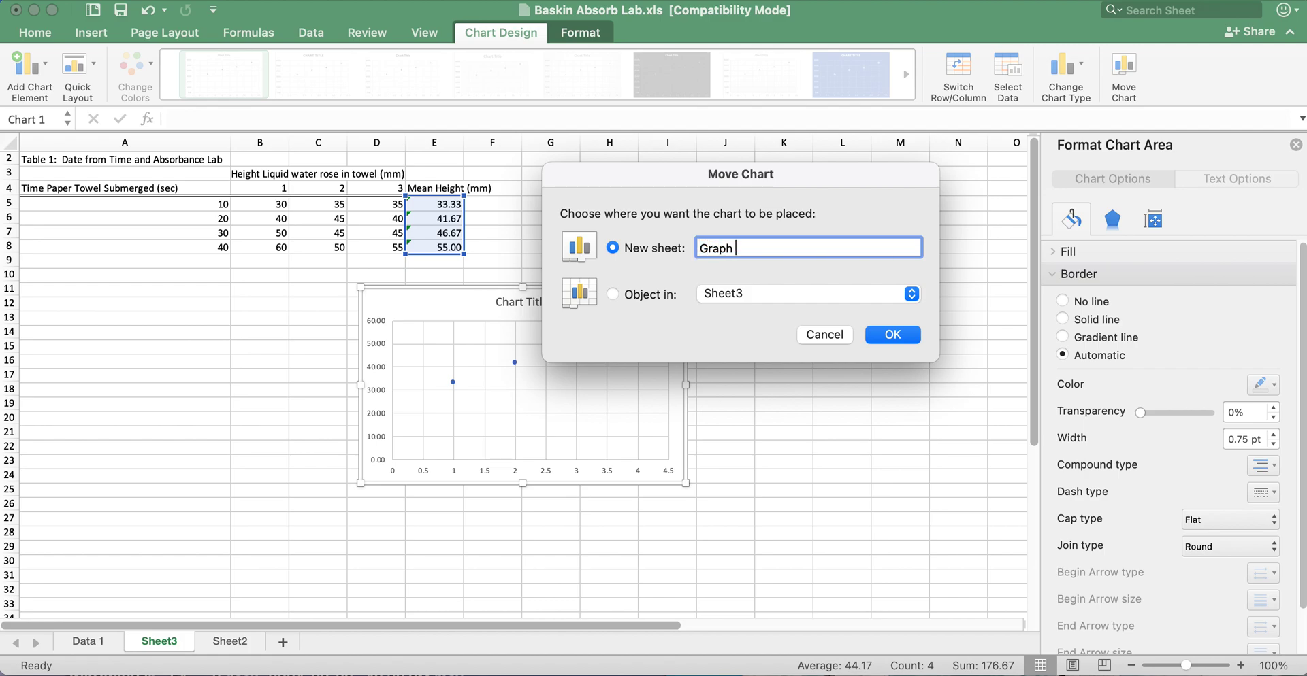
{"action": "type", "text": " 1 Averages"}
{"action": "left_click", "coordinate": [903, 340]}
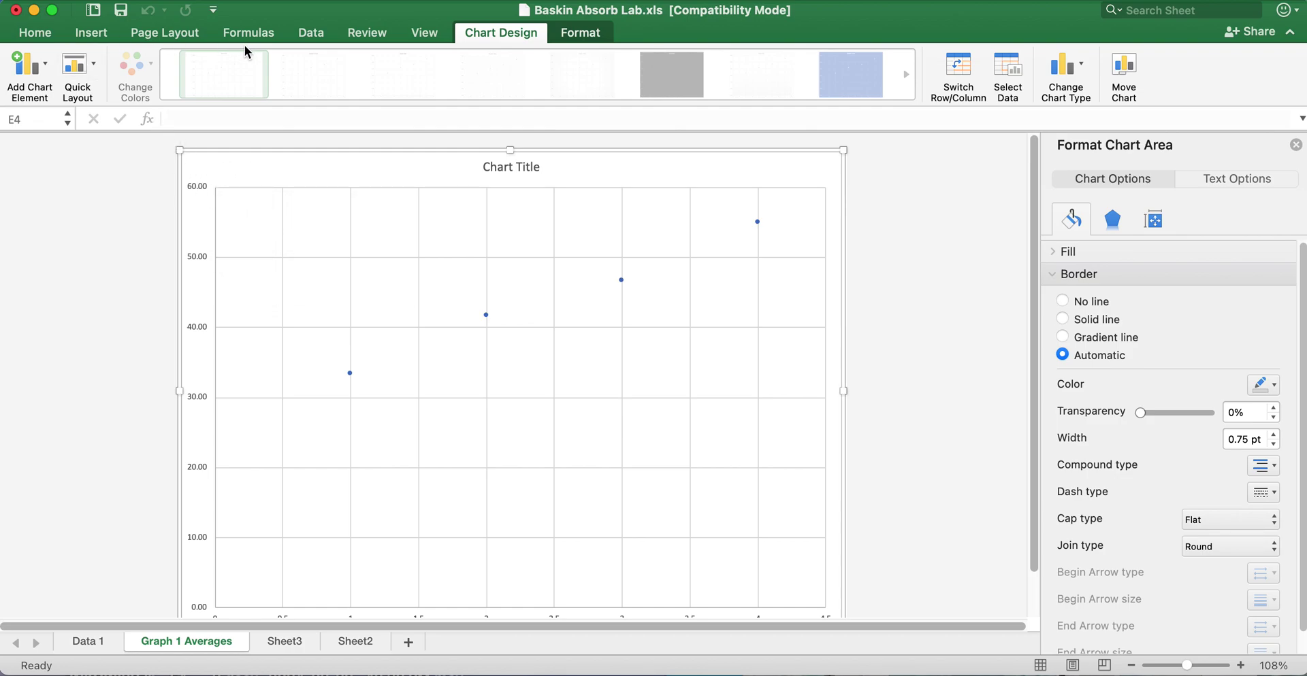
Step: Set the font size of the whole chart's text to 16 and save the workbook
{"action": "left_click", "coordinate": [48, 40]}
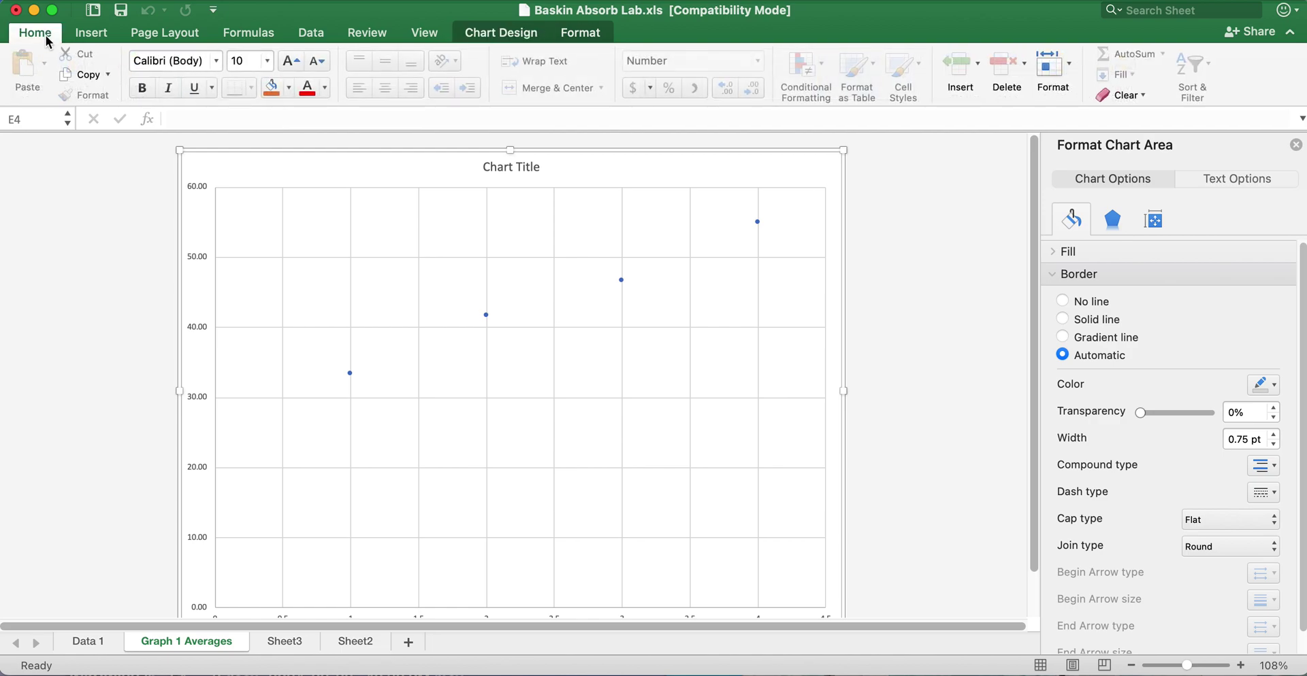
{"action": "left_click", "coordinate": [267, 61]}
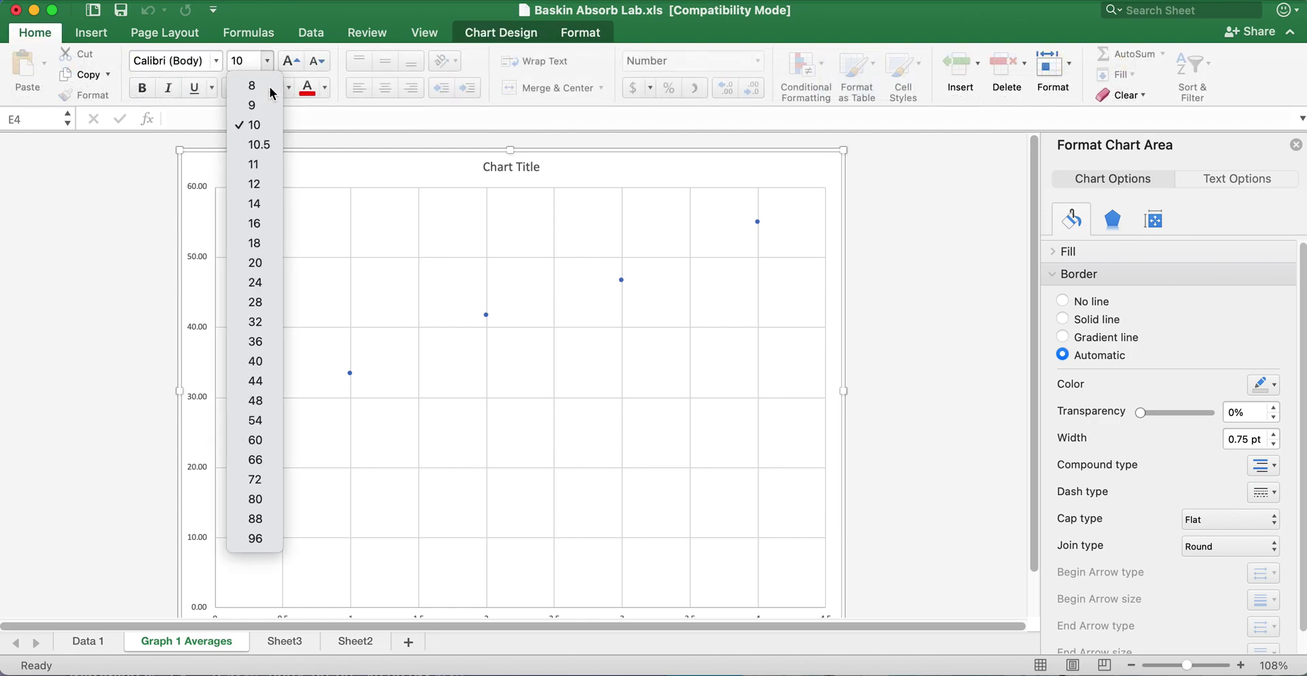
{"action": "left_click", "coordinate": [270, 225]}
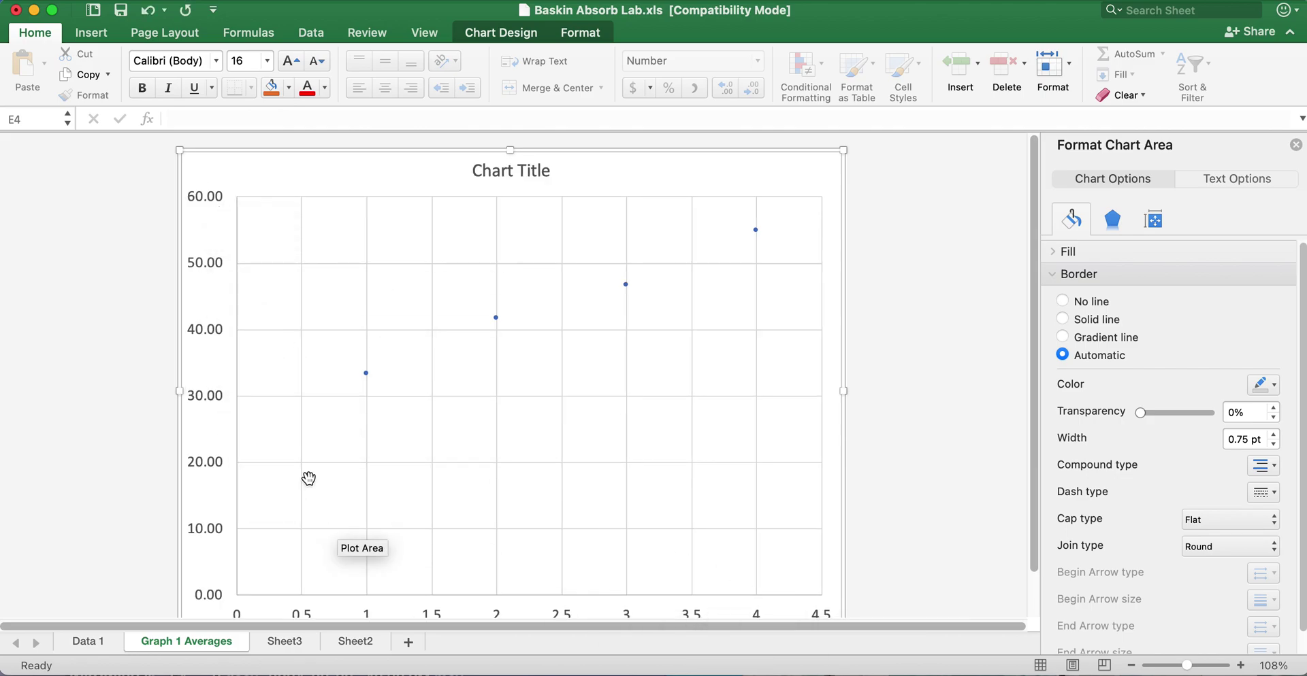
{"action": "left_click", "coordinate": [121, 12]}
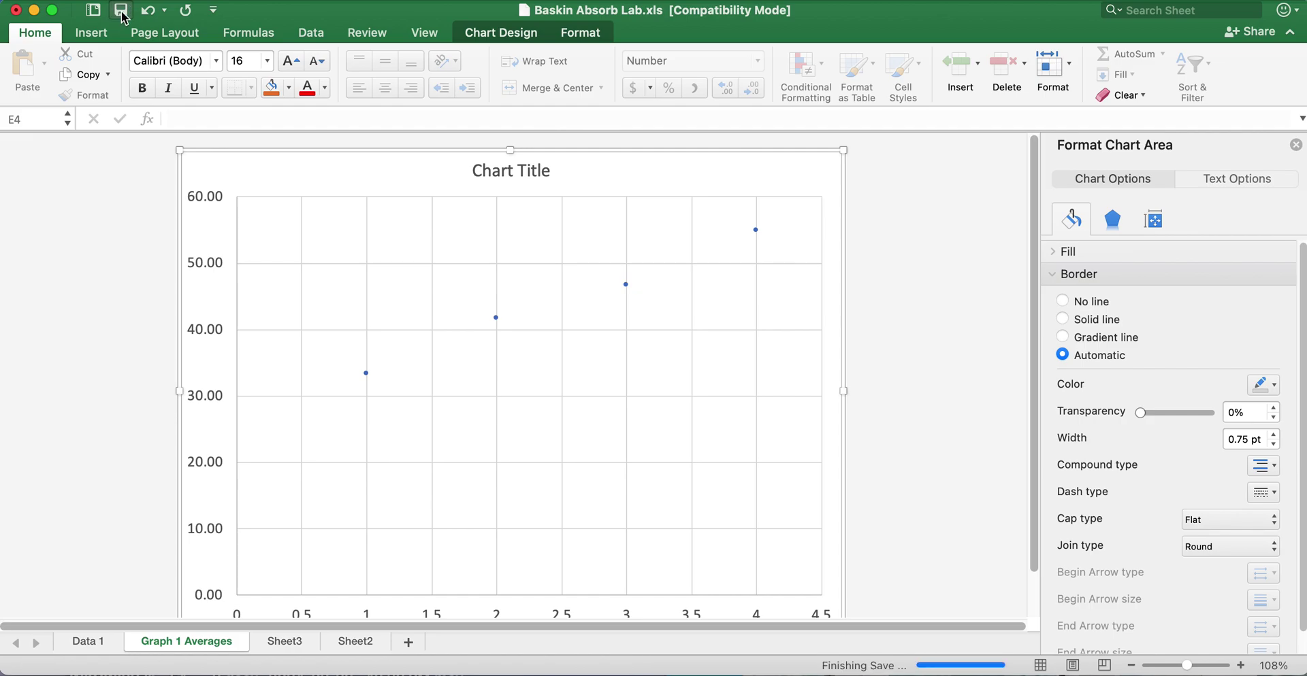
Step: Add a primary horizontal axis title to the chart reading "Submerged Time"
{"action": "left_click", "coordinate": [506, 34]}
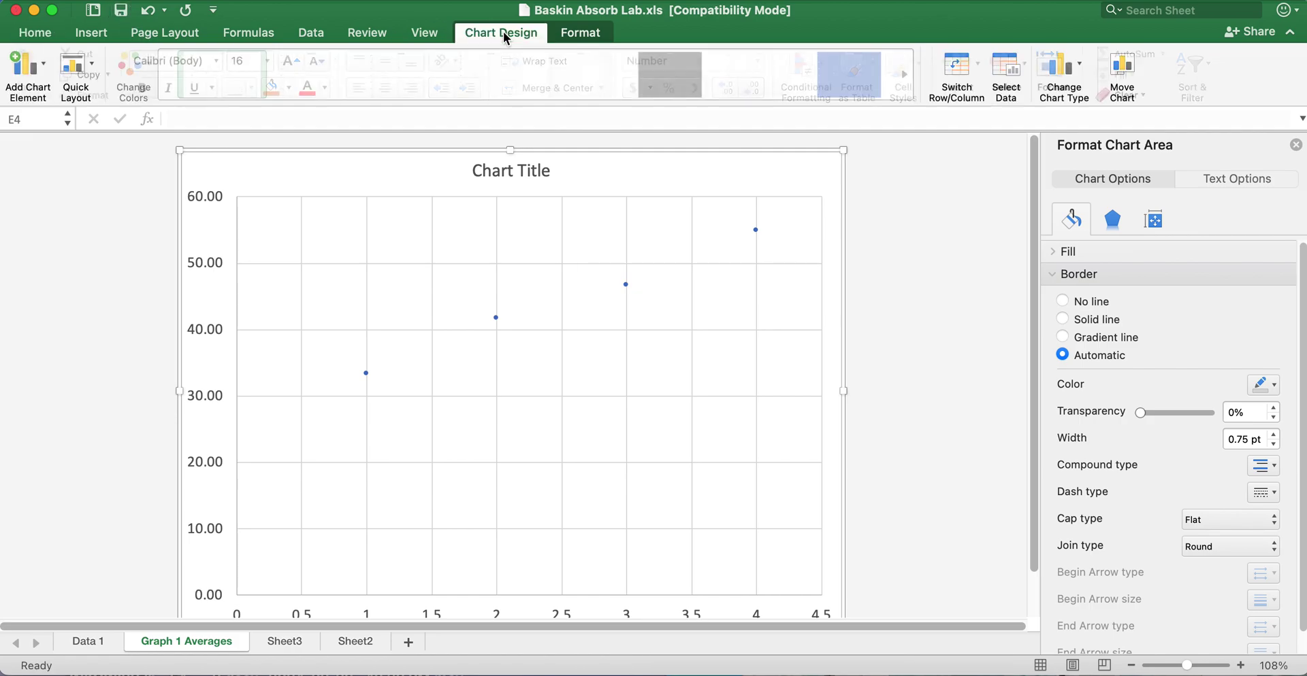
{"action": "left_click", "coordinate": [28, 65]}
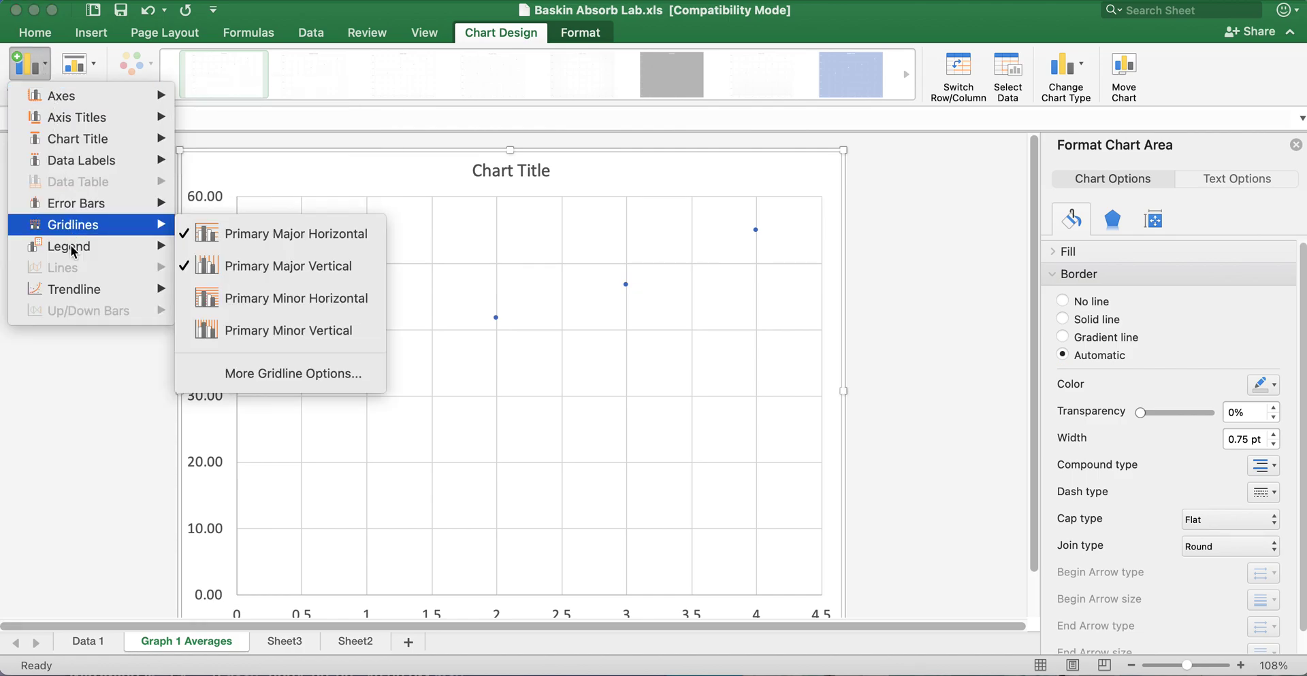
{"action": "mouse_move", "coordinate": [82, 291]}
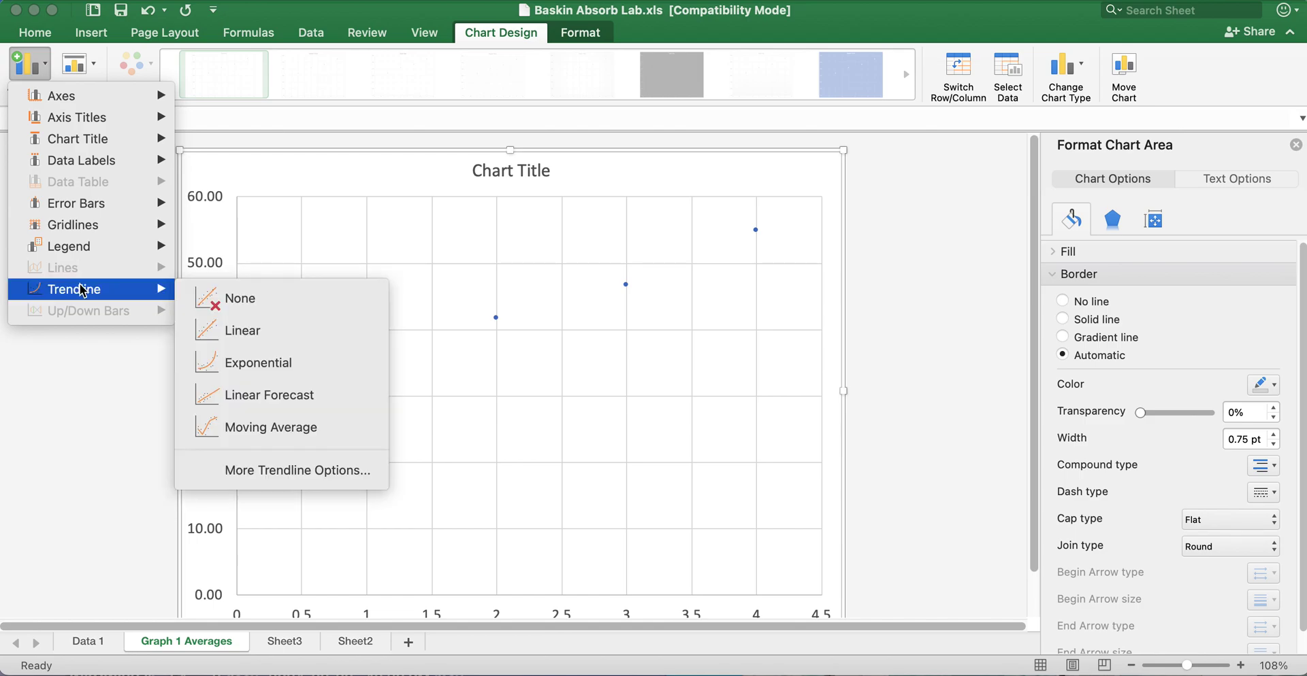
{"action": "mouse_move", "coordinate": [77, 127]}
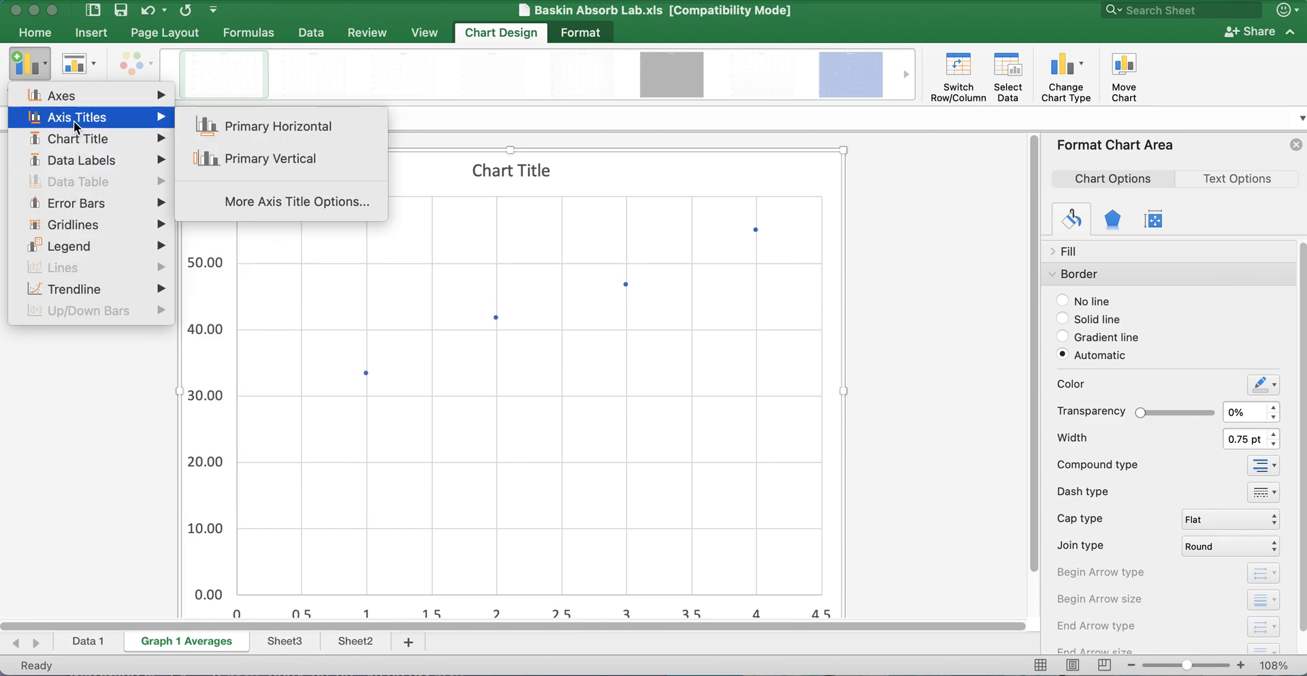
{"action": "left_click", "coordinate": [250, 131]}
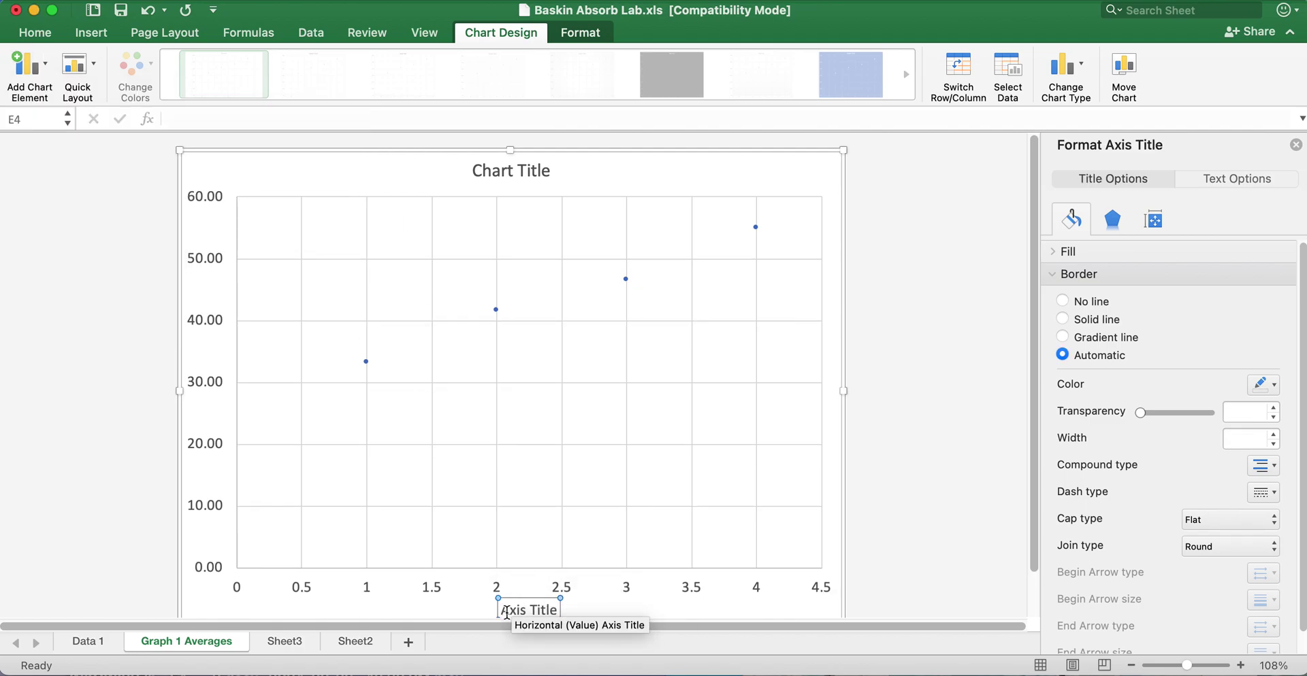
{"action": "left_click_drag", "start_coordinate": [503, 610], "coordinate": [552, 612]}
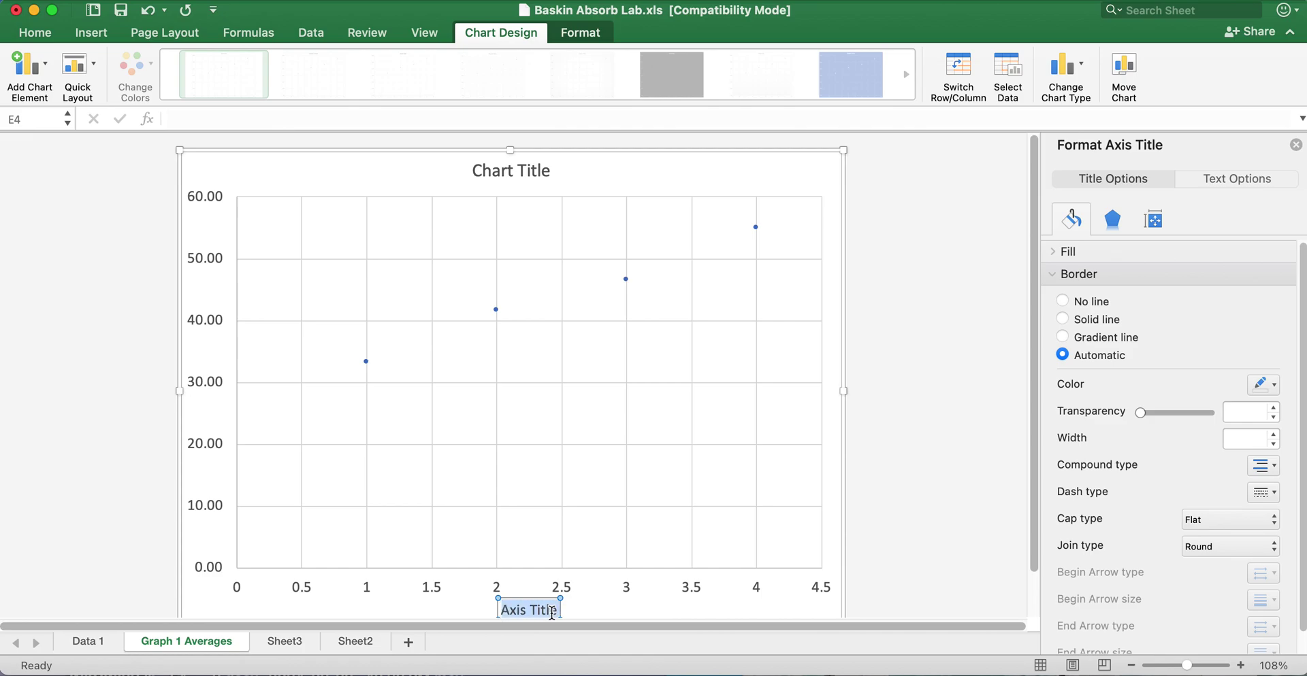
{"action": "type", "text": "u"}
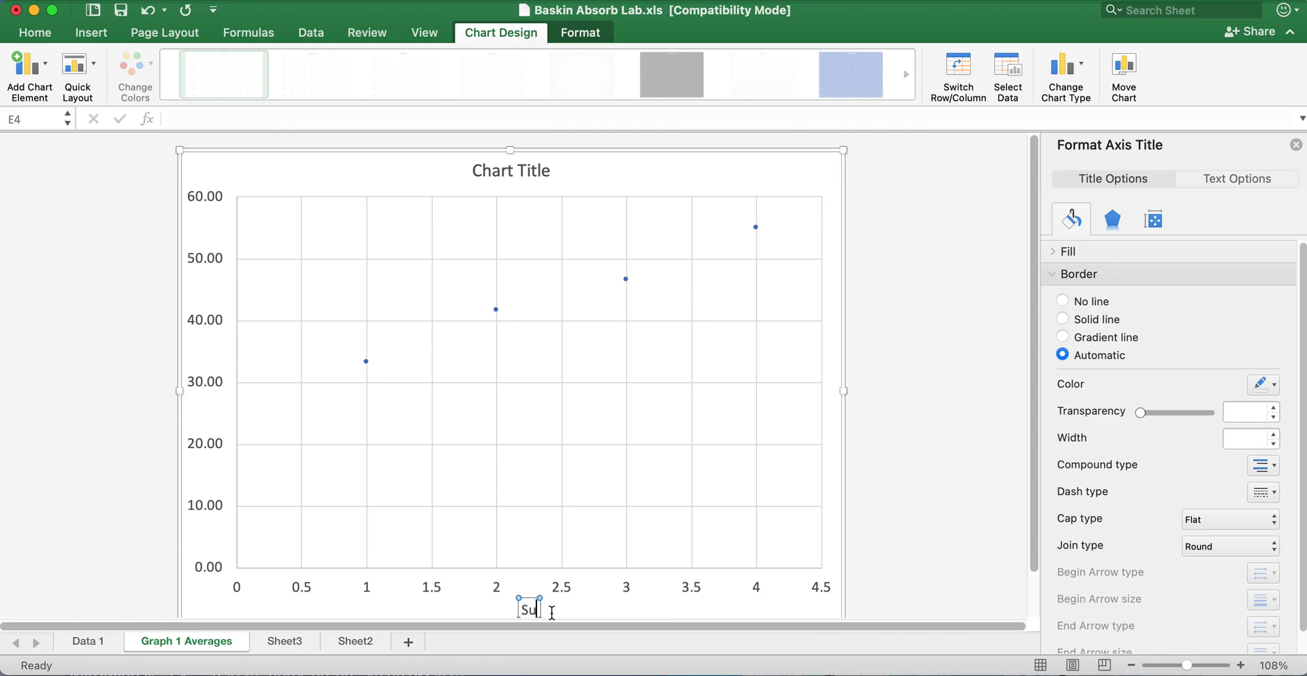
{"action": "type", "text": "bmerged"}
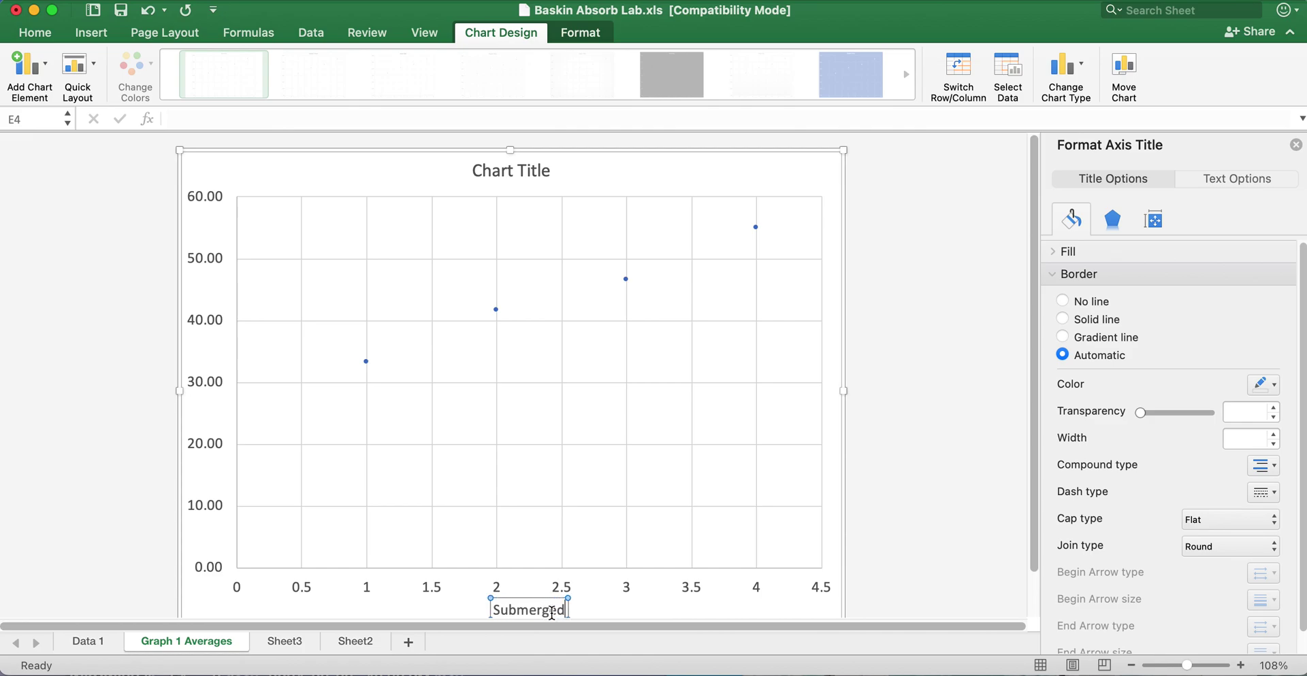
{"action": "type", "text": " Time"}
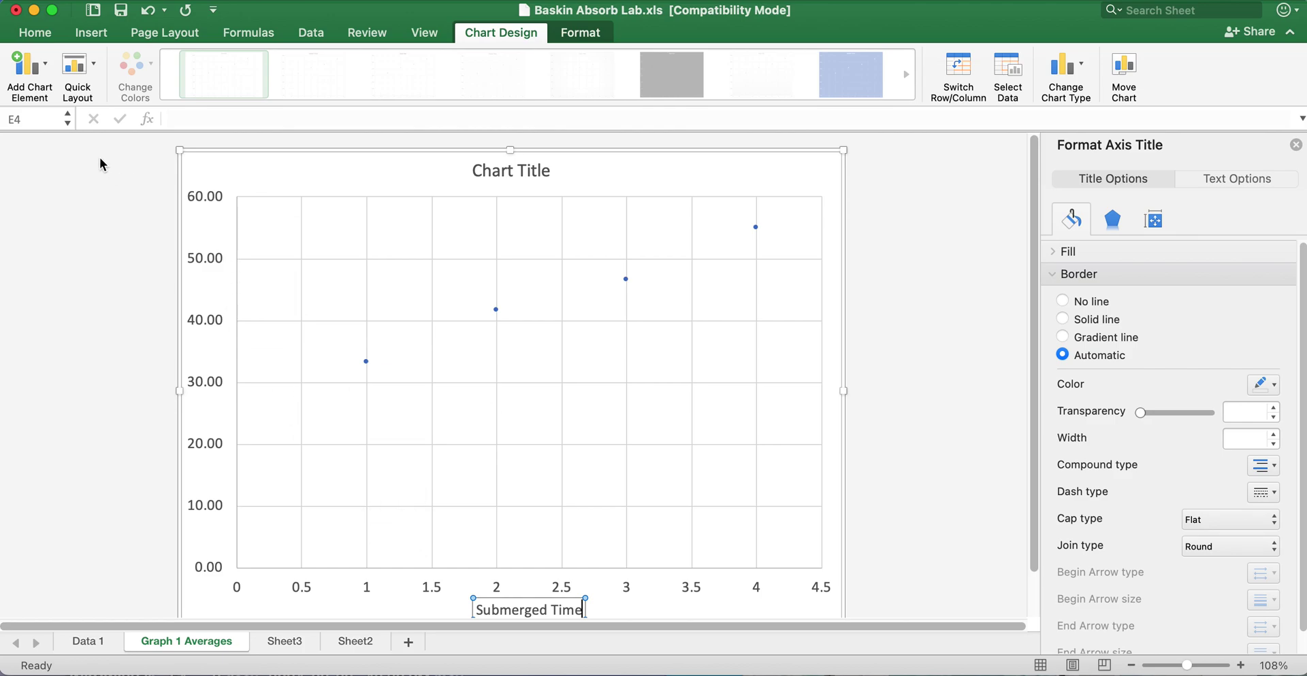
Step: Add a primary vertical axis title to the chart reading "Height (mm)"
{"action": "left_click", "coordinate": [47, 66]}
{"action": "mouse_move", "coordinate": [60, 122]}
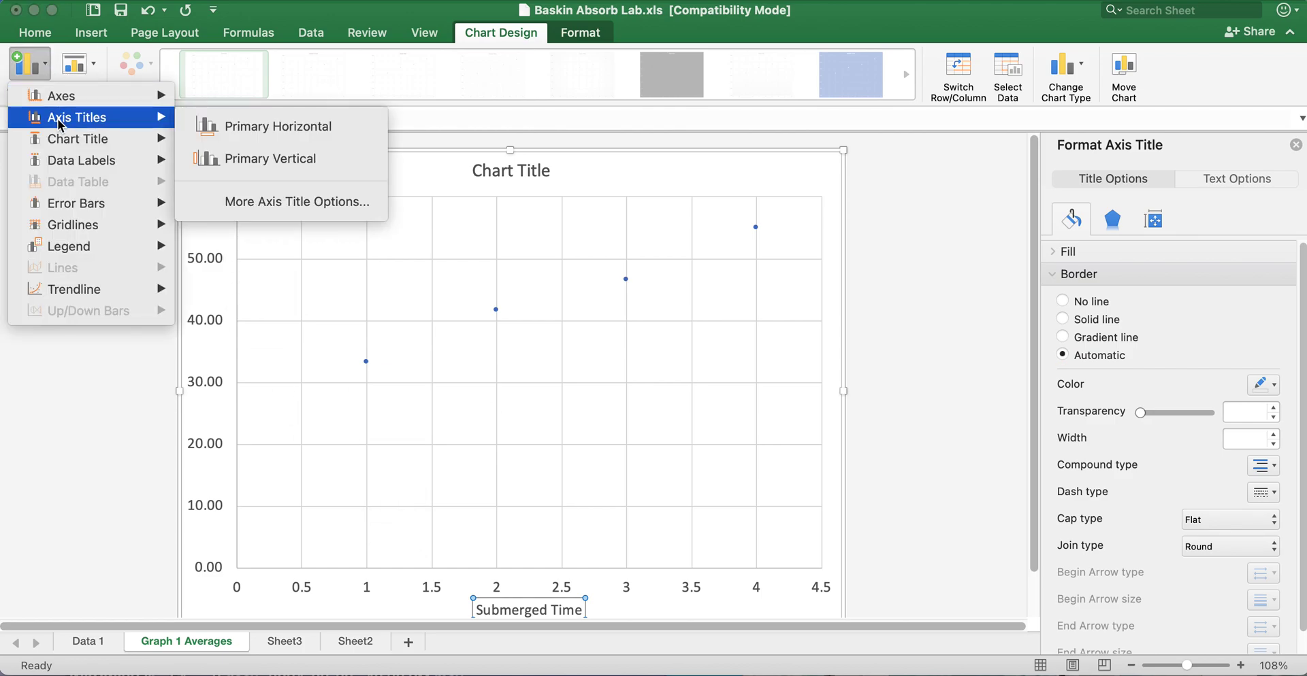
{"action": "left_click", "coordinate": [228, 164]}
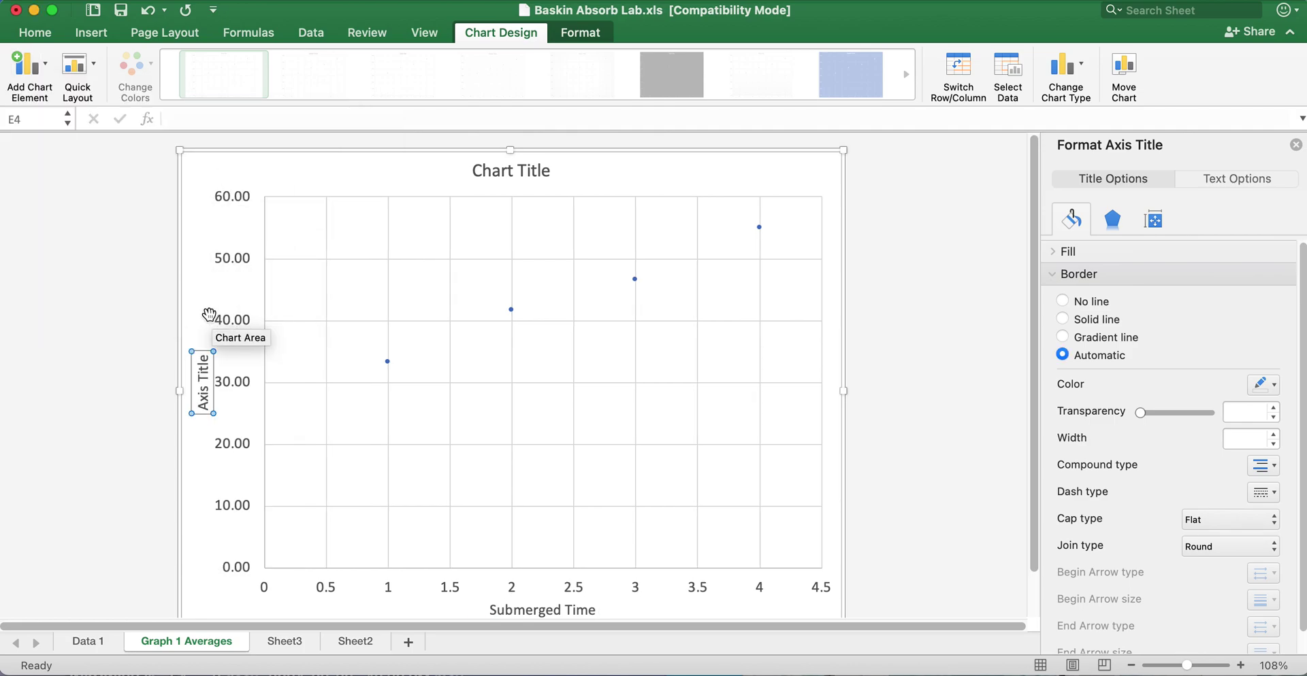
{"action": "left_click_drag", "start_coordinate": [206, 360], "coordinate": [202, 402]}
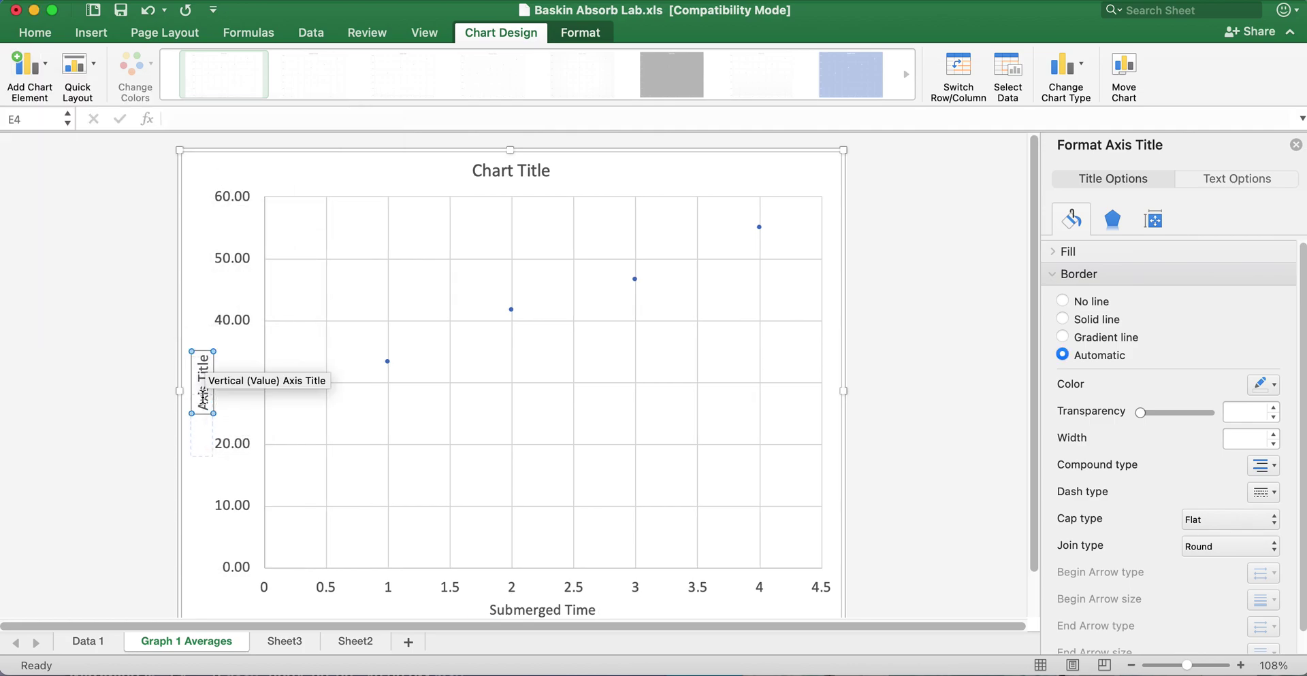
{"action": "key", "text": "super+z"}
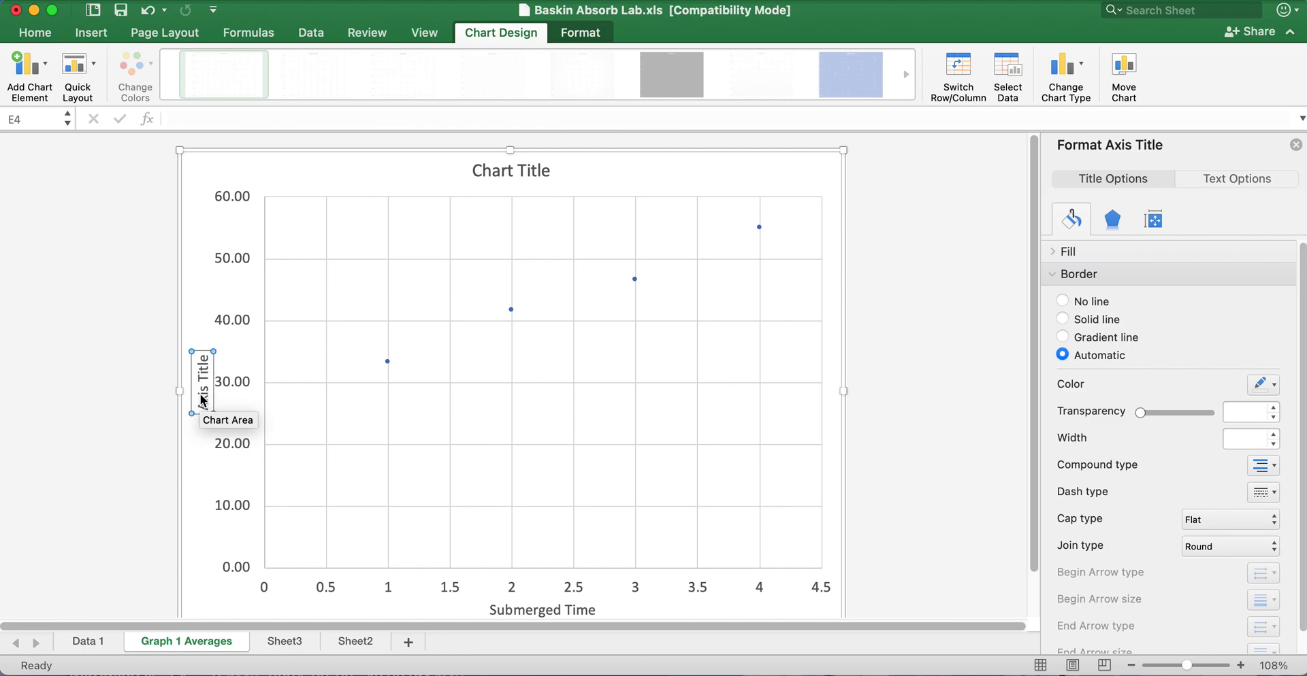
{"action": "left_click_drag", "start_coordinate": [203, 361], "coordinate": [207, 406]}
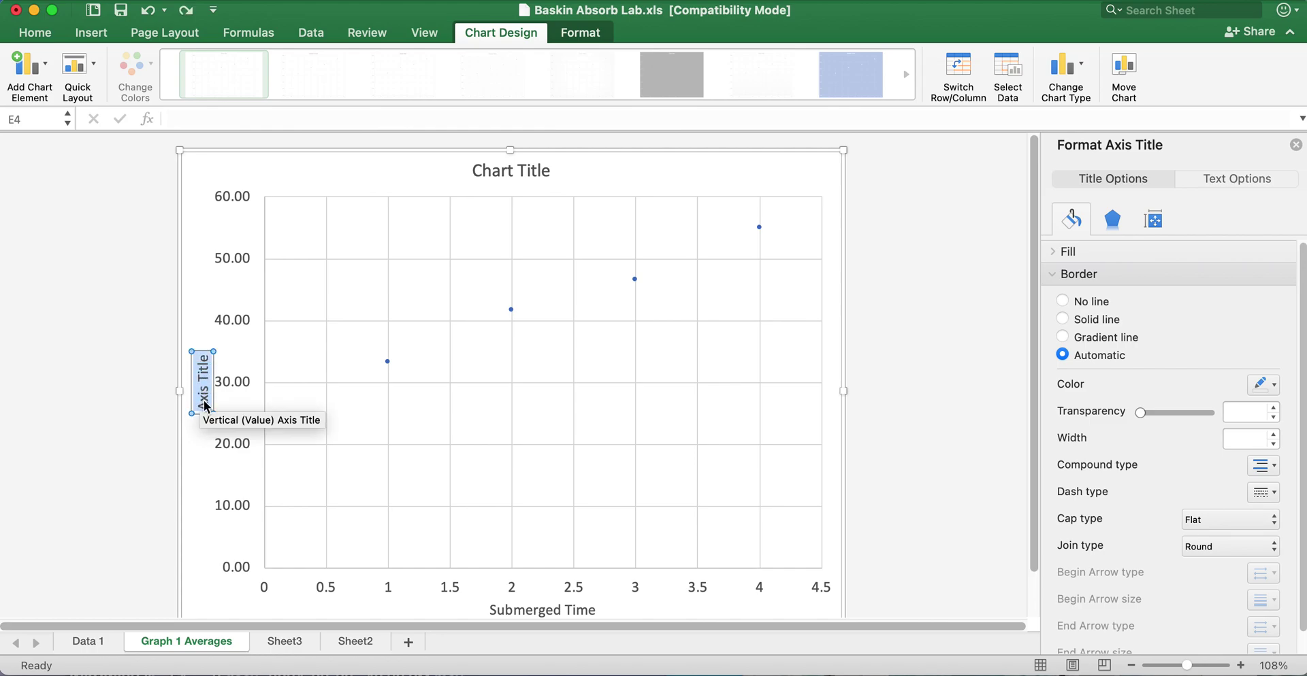
{"action": "type", "text": "Height"}
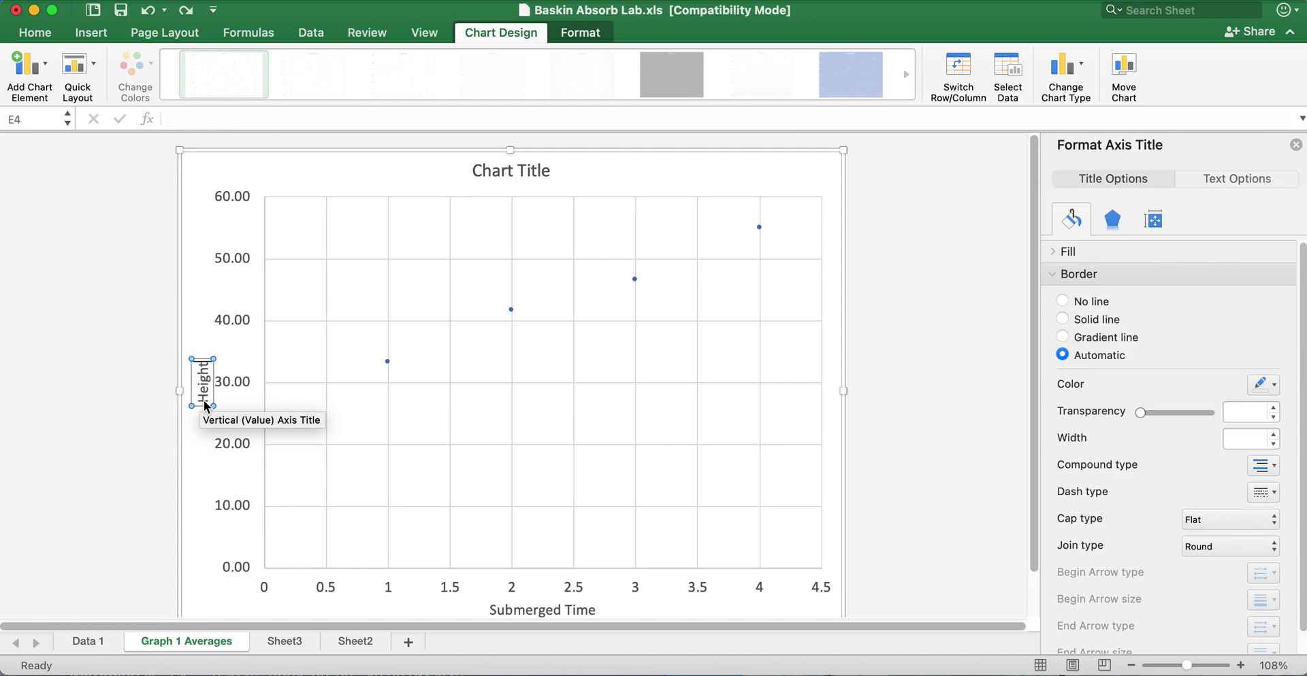
{"action": "type", "text": " (mm"}
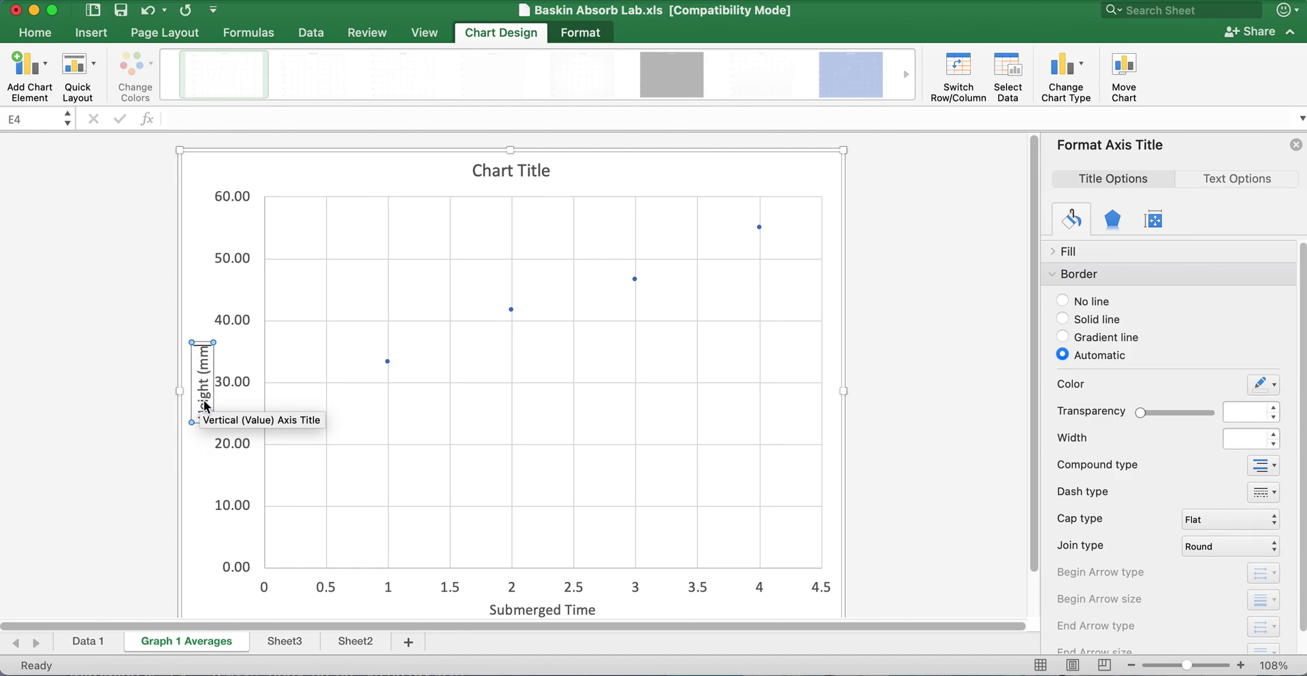
{"action": "type", "text": ")"}
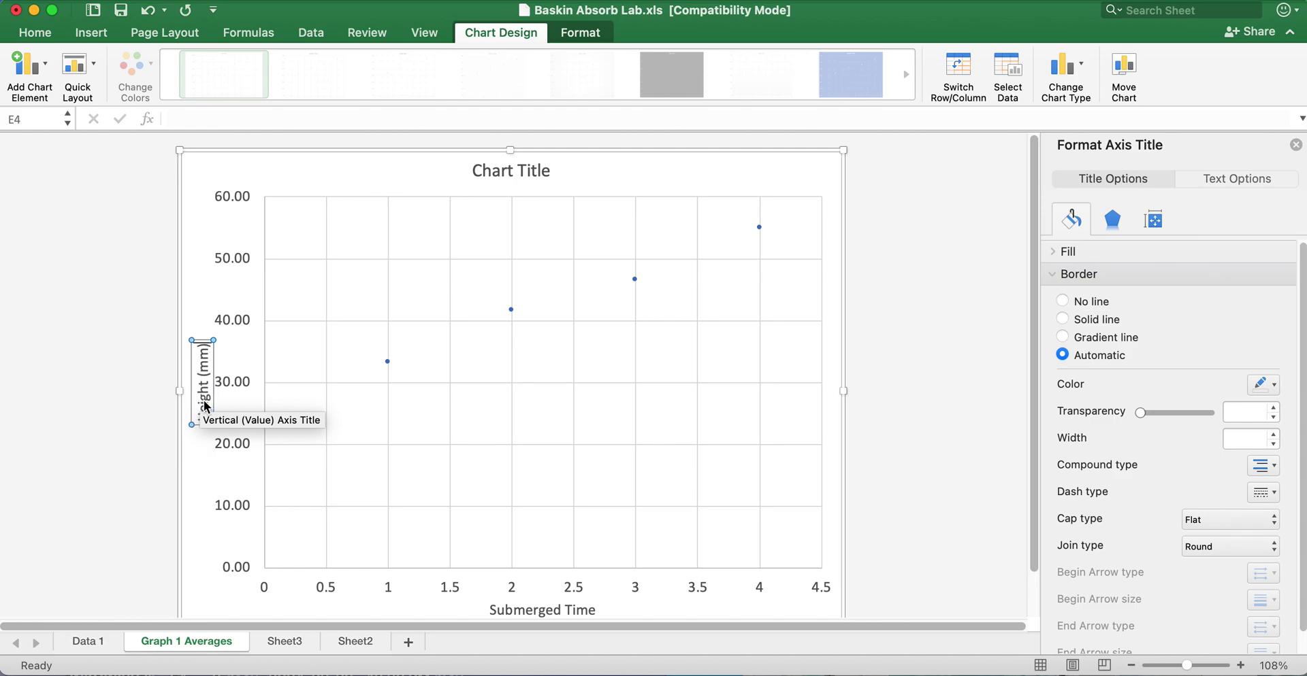
Step: Add the unit "(sec)" to the end of the horizontal axis title so it reads "Submerged Time (sec)"
{"action": "left_click", "coordinate": [554, 612]}
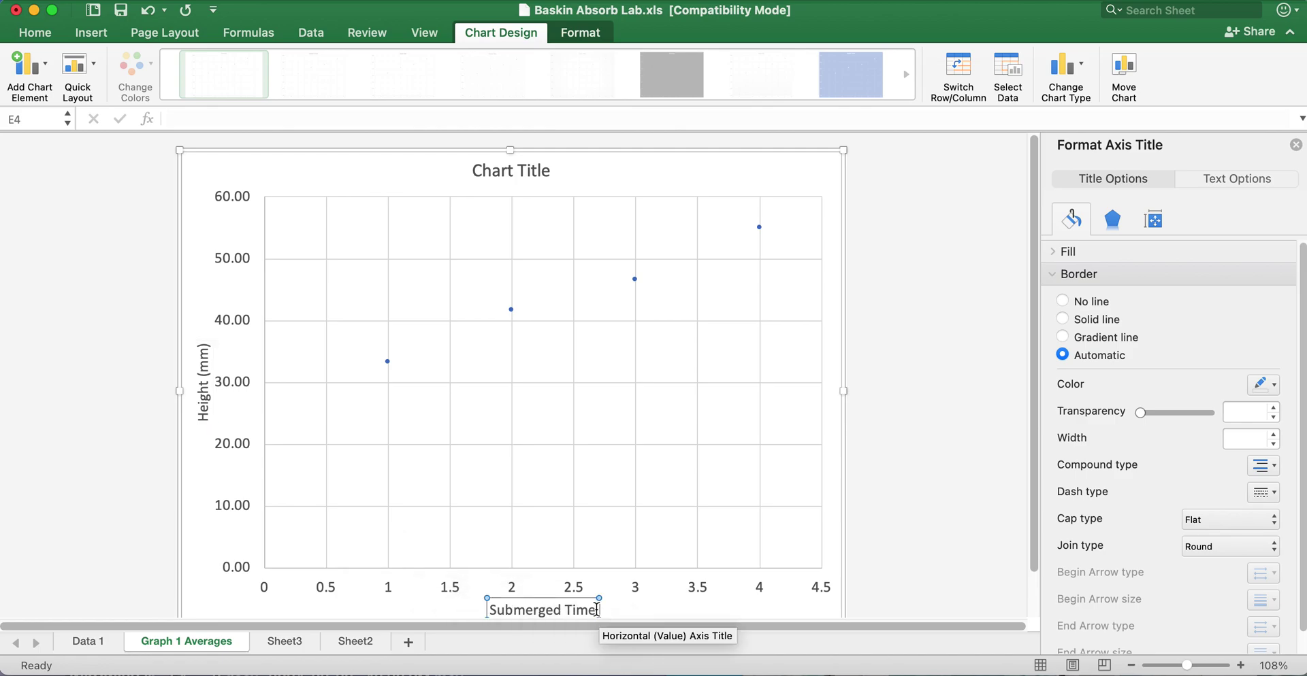
{"action": "type", "text": "(sec)"}
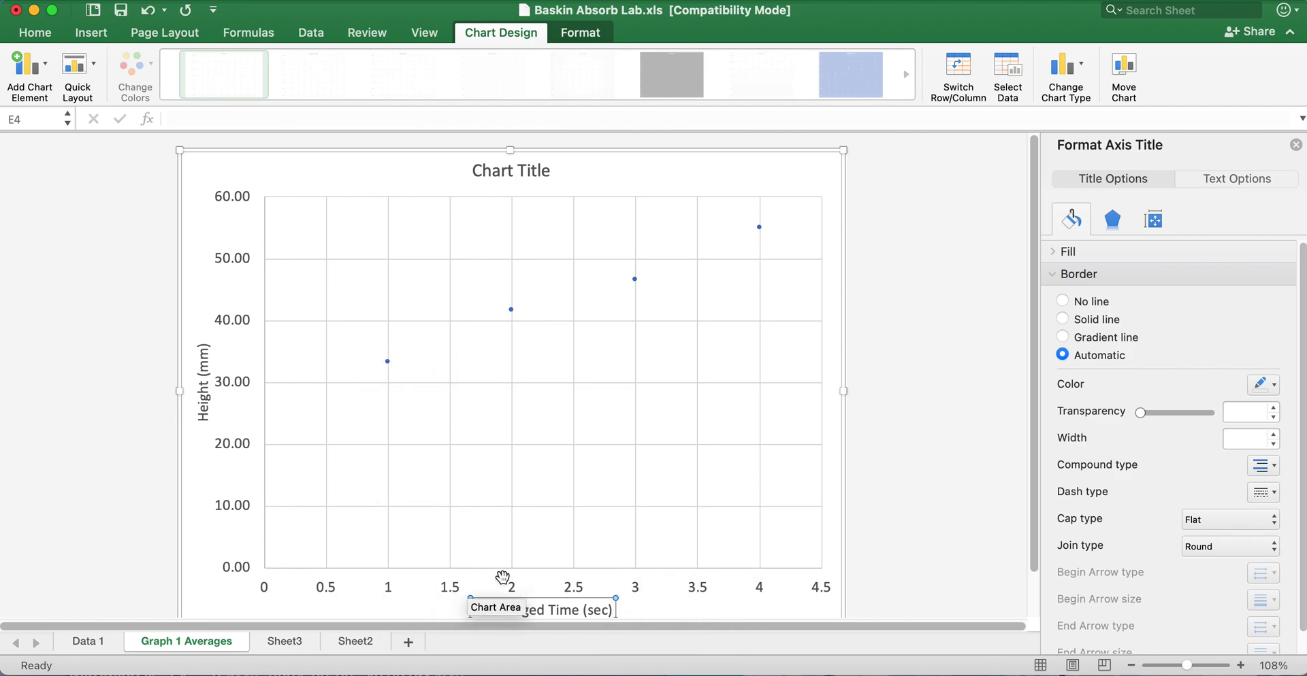
{"action": "left_click", "coordinate": [717, 589]}
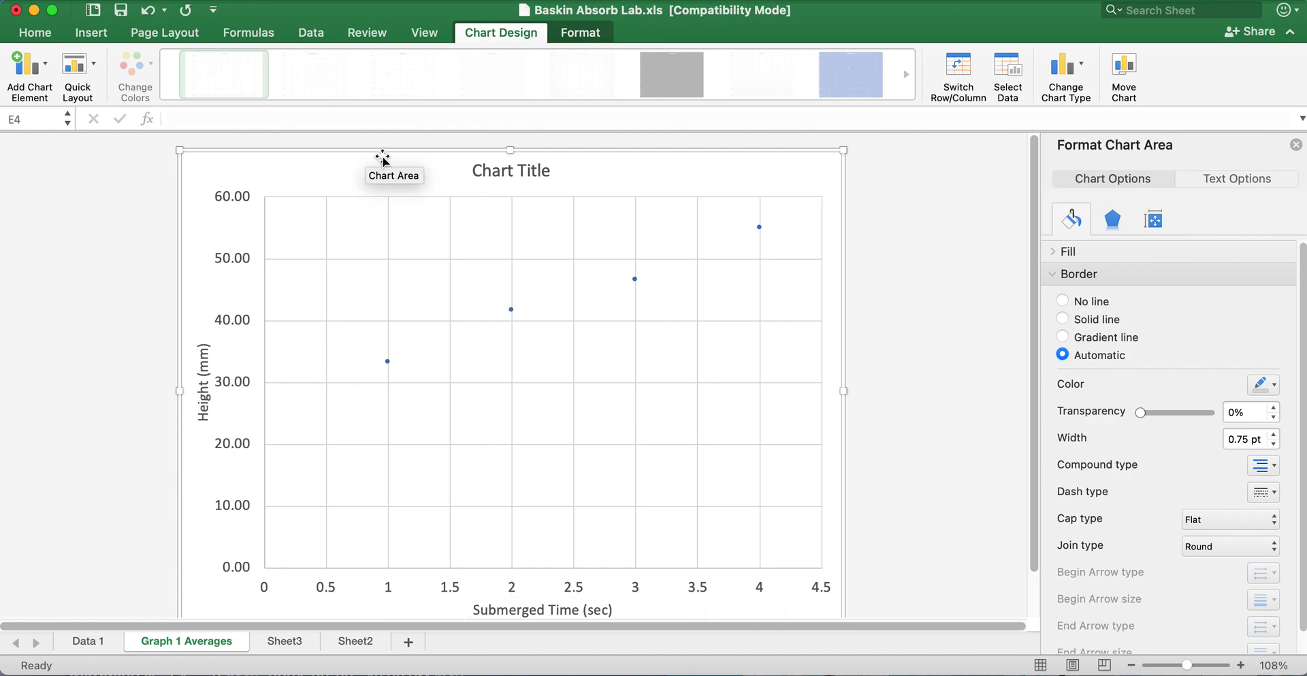
{"action": "left_click", "coordinate": [388, 215]}
{"action": "left_click", "coordinate": [333, 176]}
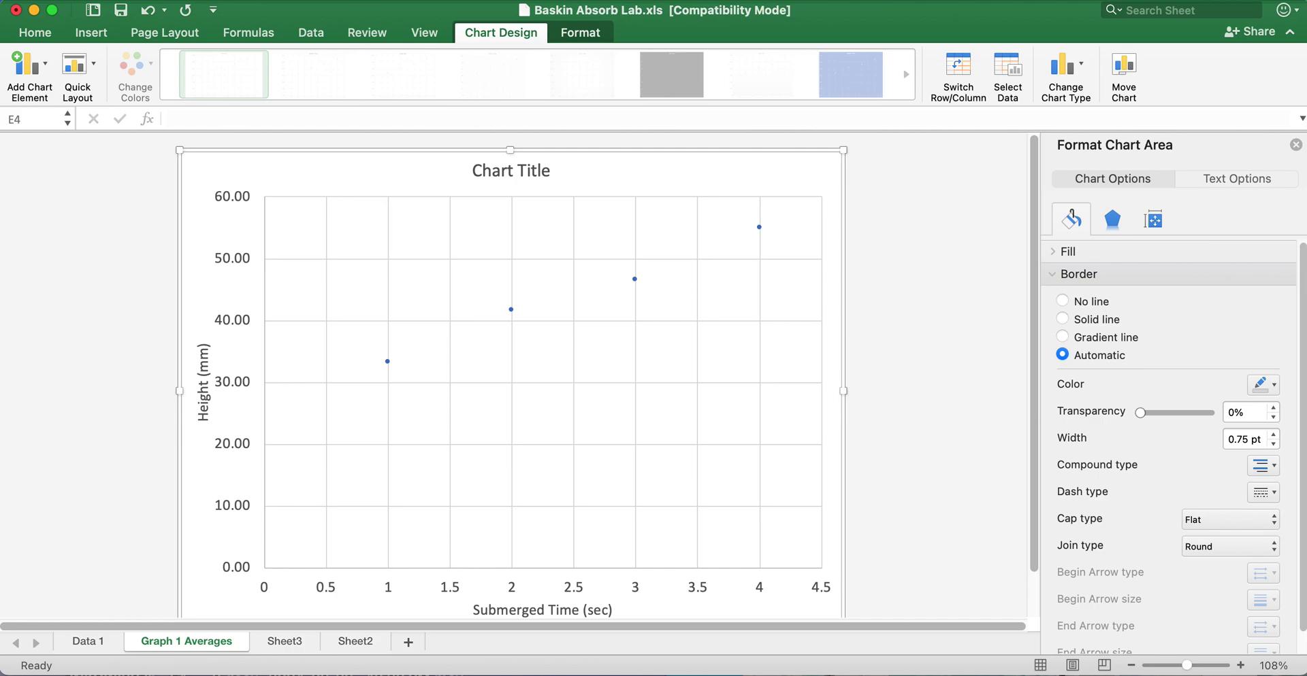
{"action": "left_click", "coordinate": [320, 0]}
{"action": "mouse_move", "coordinate": [364, 0]}
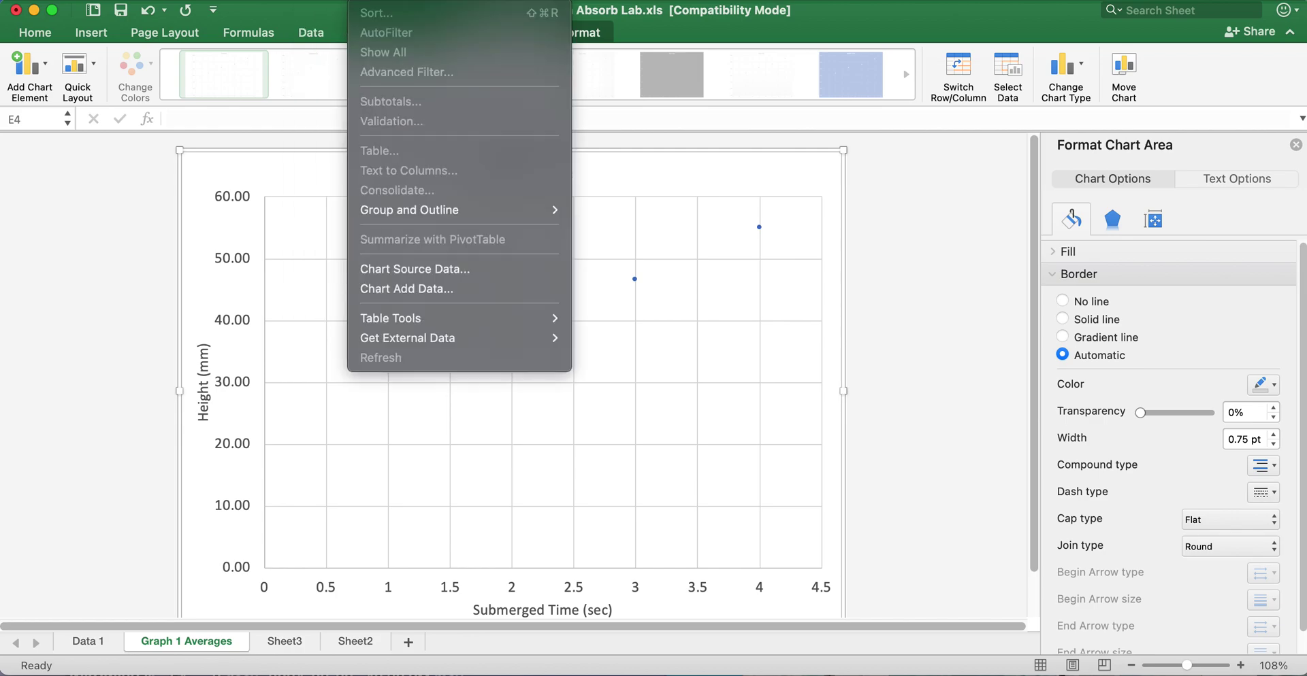
{"action": "left_click", "coordinate": [414, 271]}
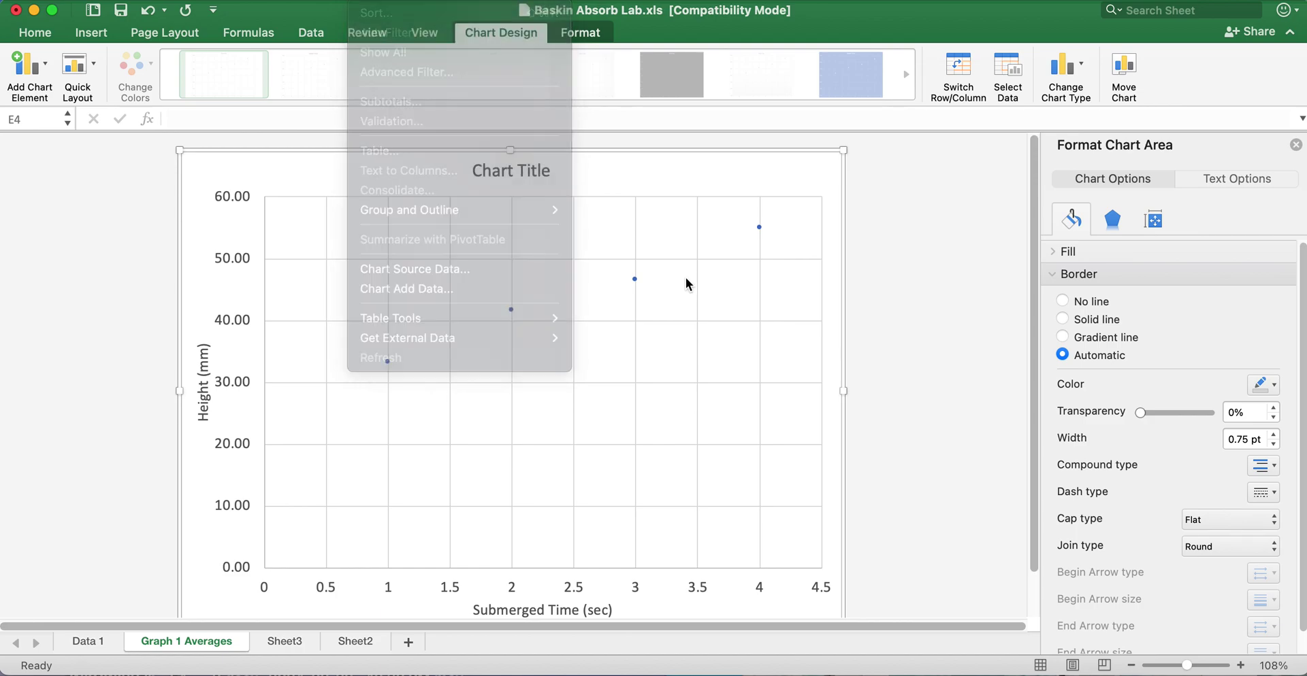
Step: Set the X values of the chart's data series to the submerged times in Sheet3, range =Sheet3!$A$4:$A$7
{"action": "right_click", "coordinate": [689, 238]}
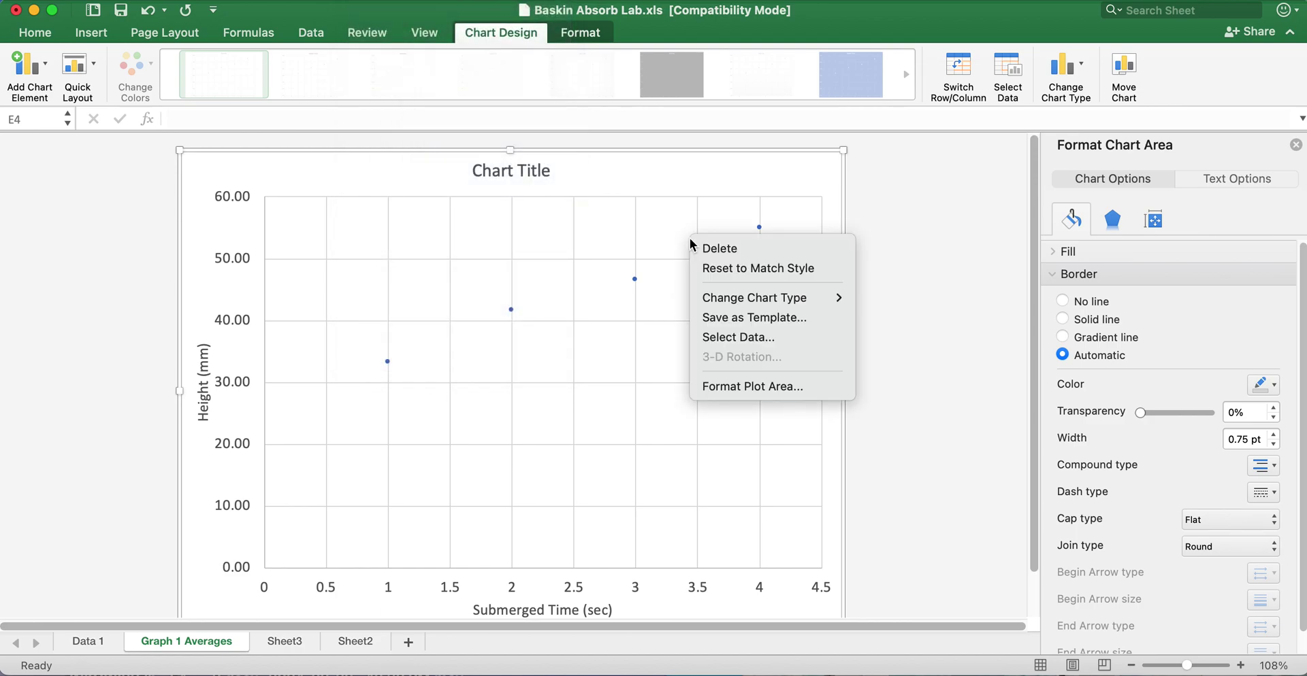
{"action": "left_click", "coordinate": [729, 338]}
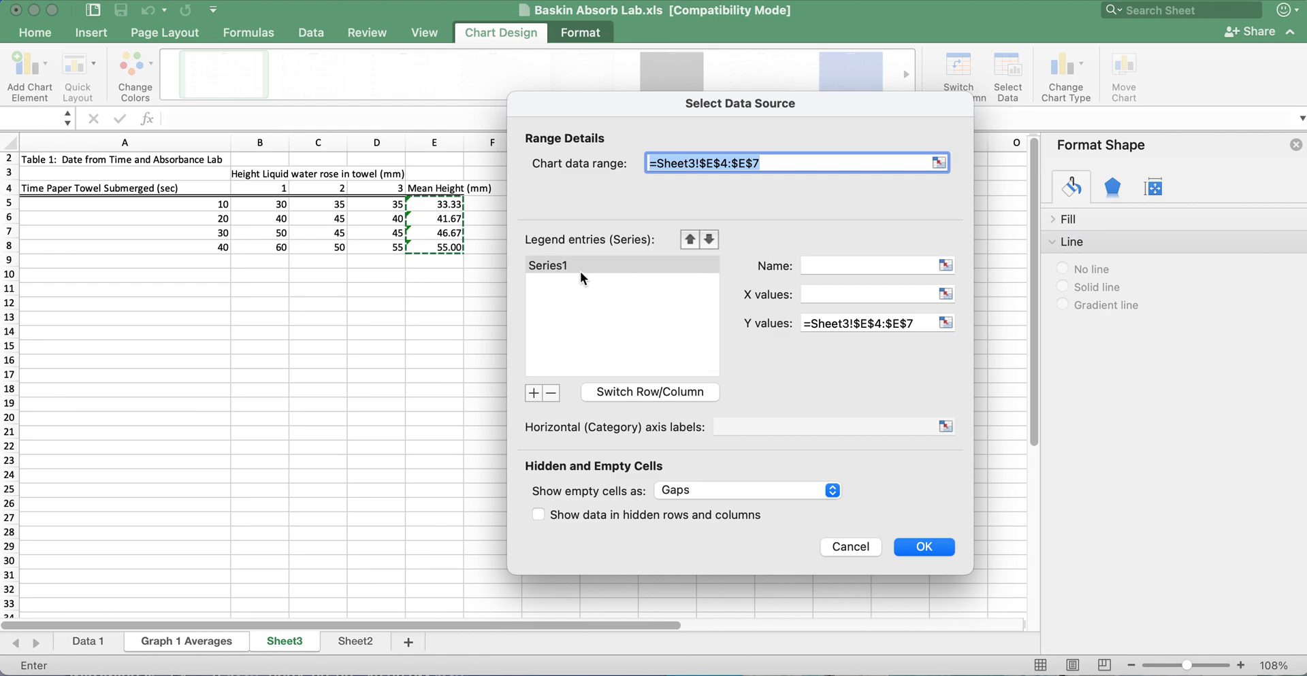
{"action": "left_click", "coordinate": [827, 293]}
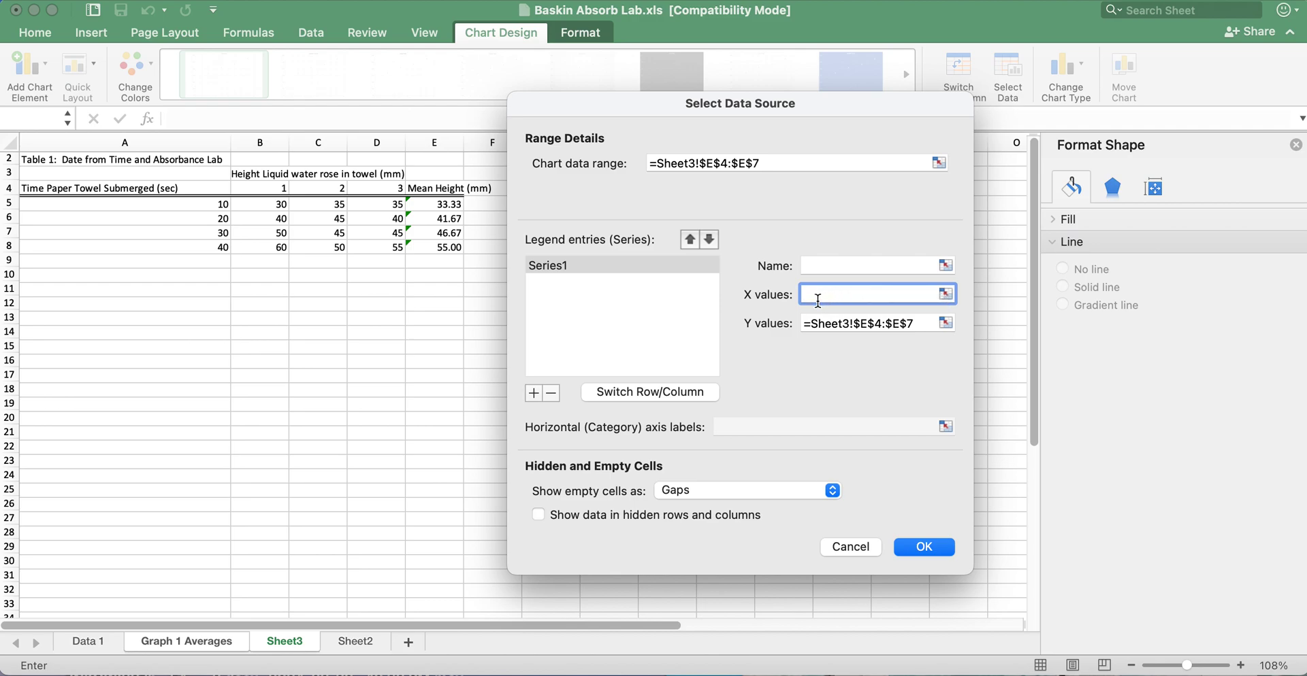
{"action": "left_click", "coordinate": [946, 294]}
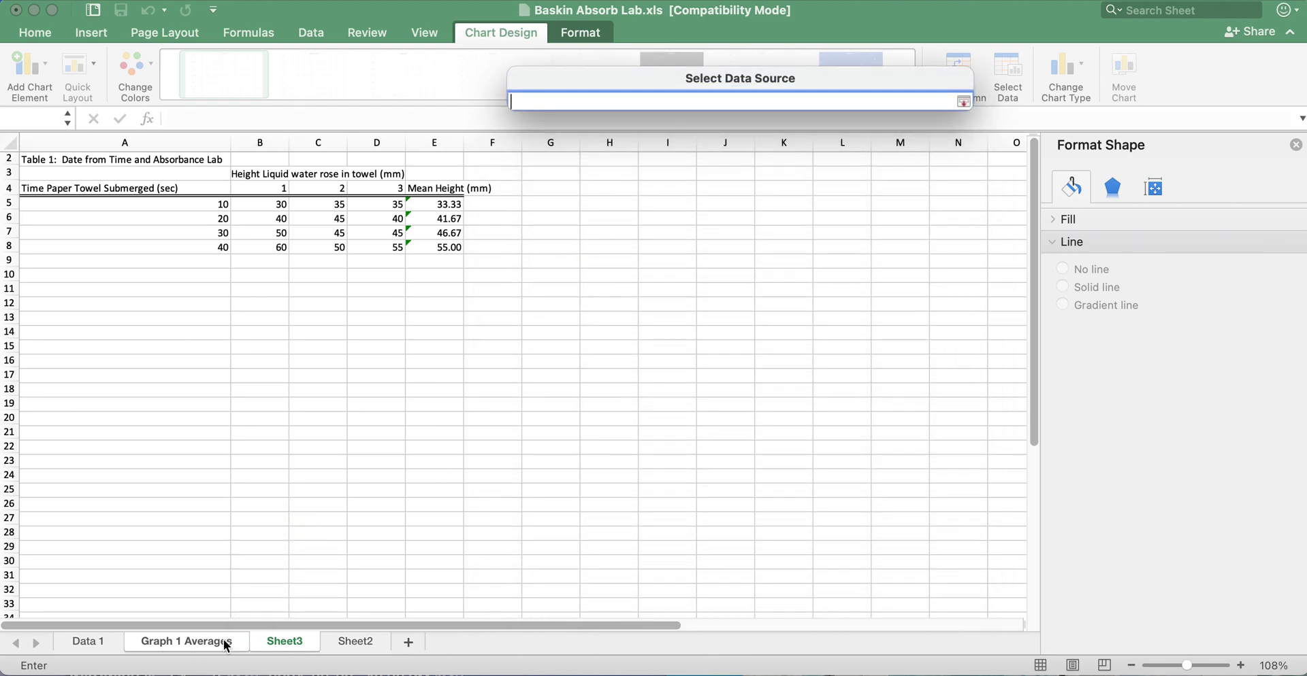
{"action": "left_click", "coordinate": [295, 646]}
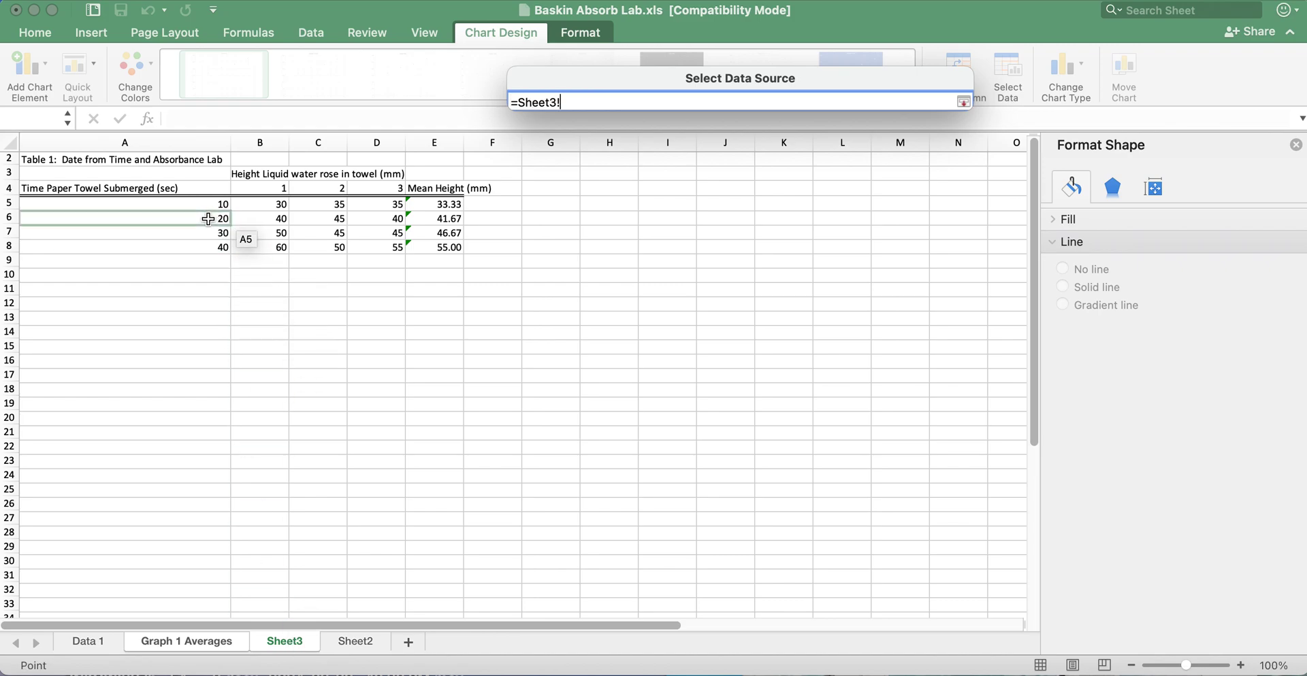
{"action": "left_click_drag", "start_coordinate": [204, 210], "coordinate": [203, 247]}
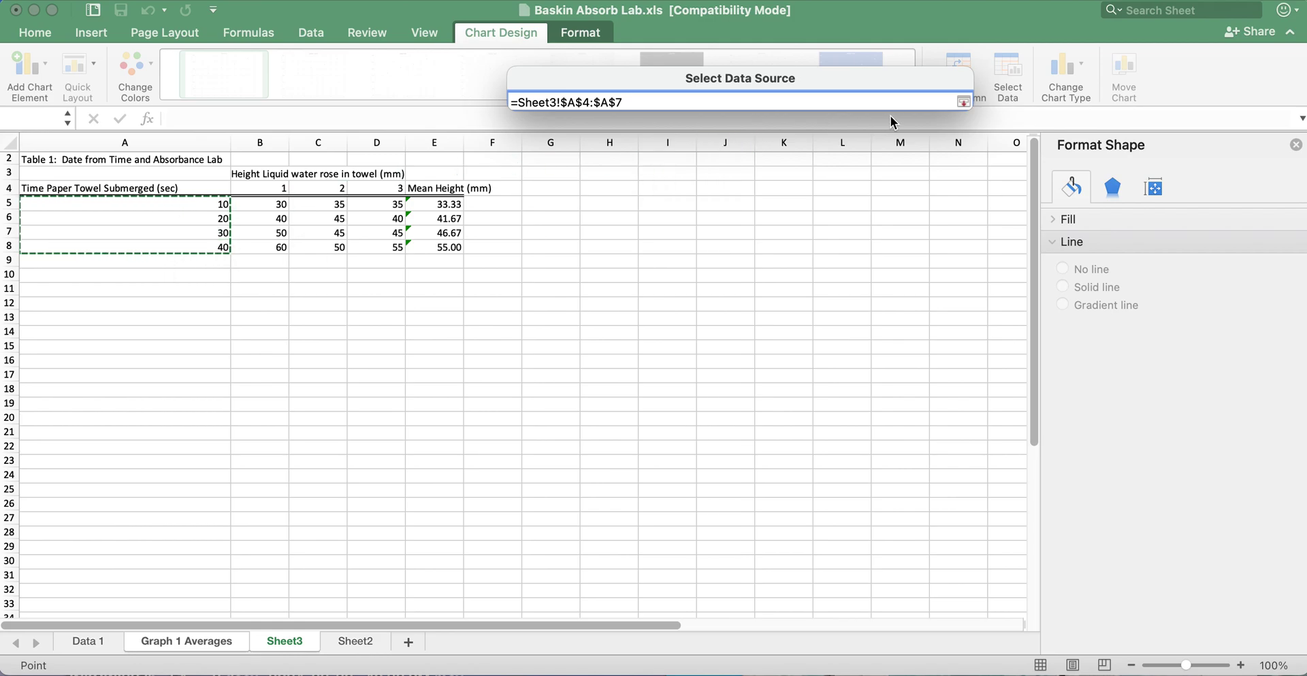
{"action": "left_click", "coordinate": [963, 104]}
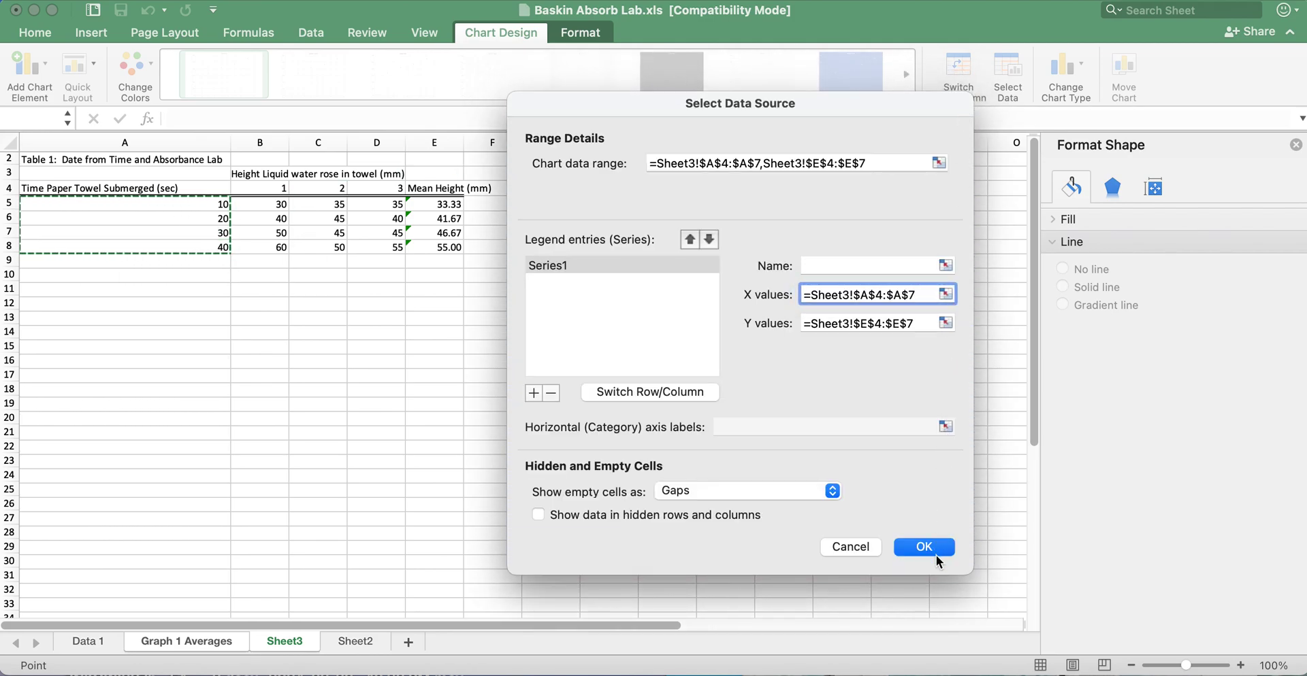
{"action": "left_click", "coordinate": [924, 547]}
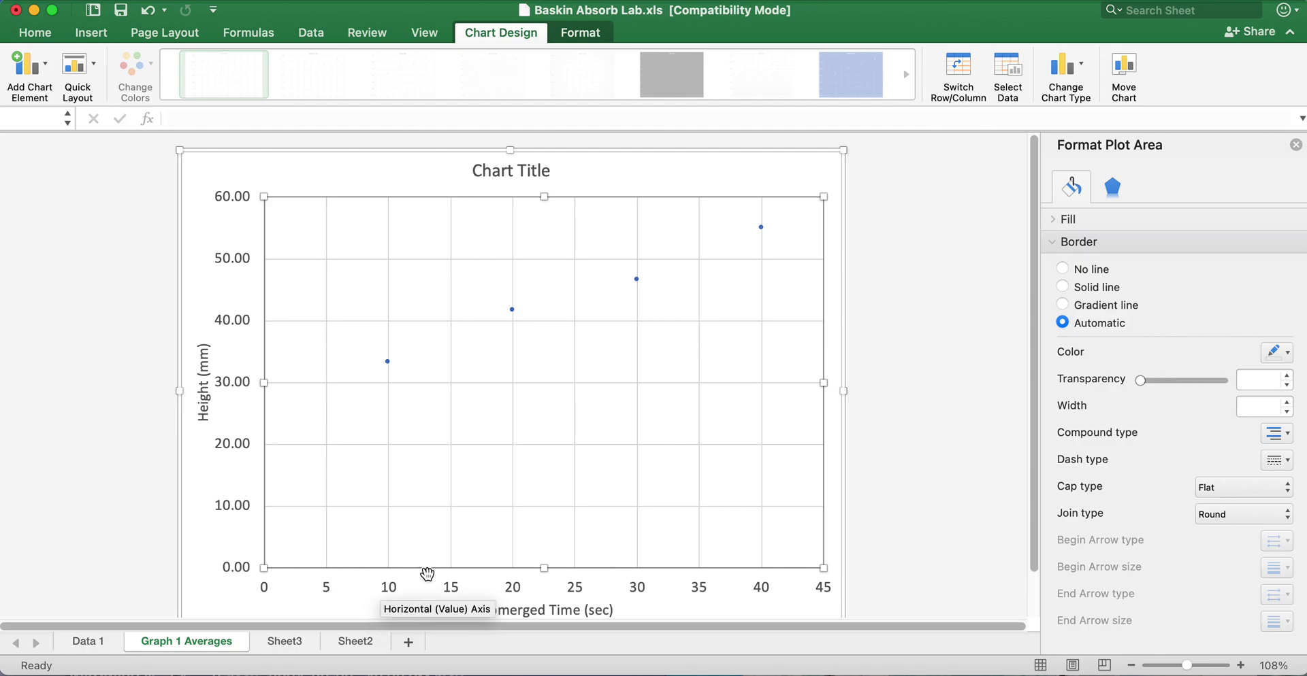
Step: Delete the placeholder chart title above the plot and save the workbook
{"action": "left_click", "coordinate": [514, 174]}
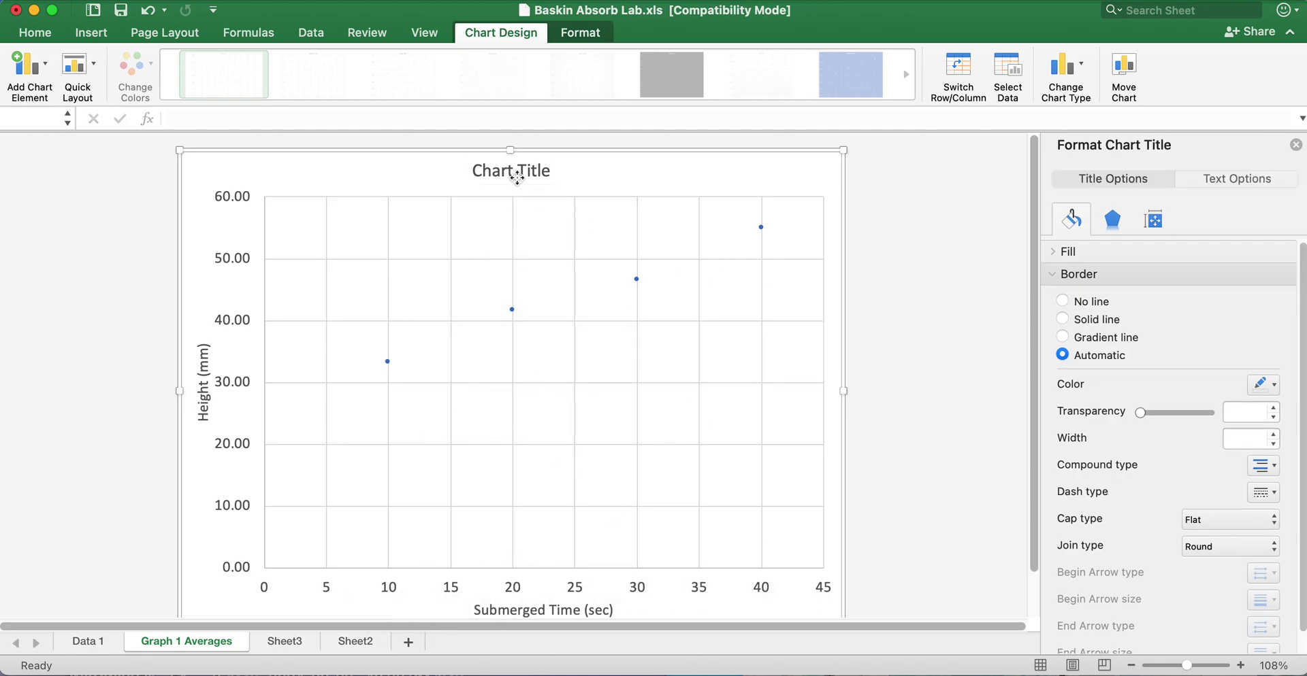
{"action": "key", "text": "Delete"}
{"action": "left_click", "coordinate": [120, 11]}
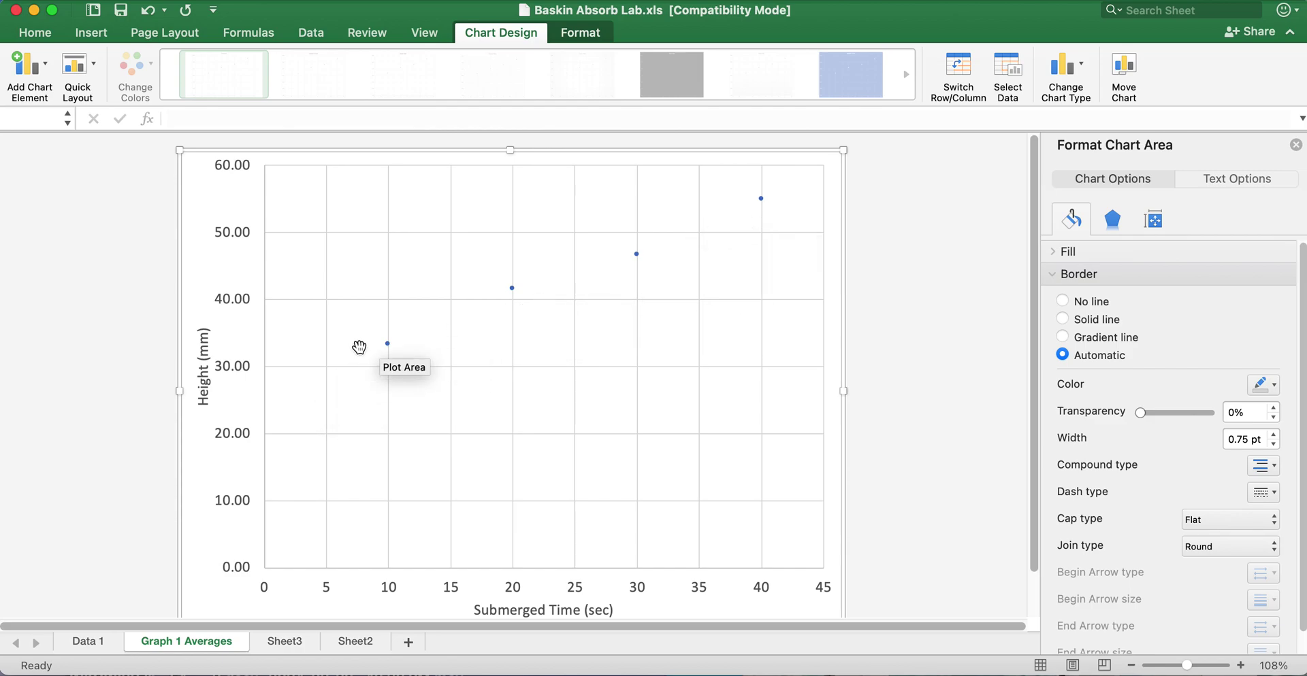
Step: Add a linear trendline to the data points in the scatter chart
{"action": "left_click", "coordinate": [49, 67]}
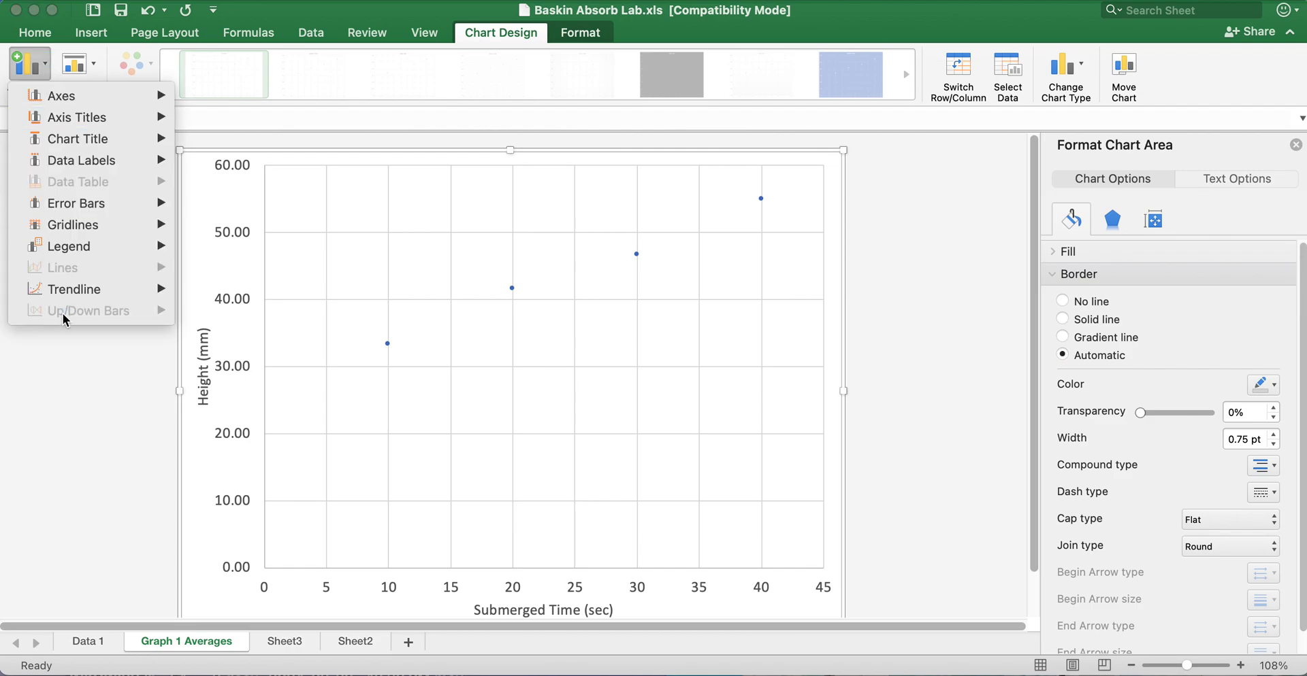
{"action": "mouse_move", "coordinate": [63, 291]}
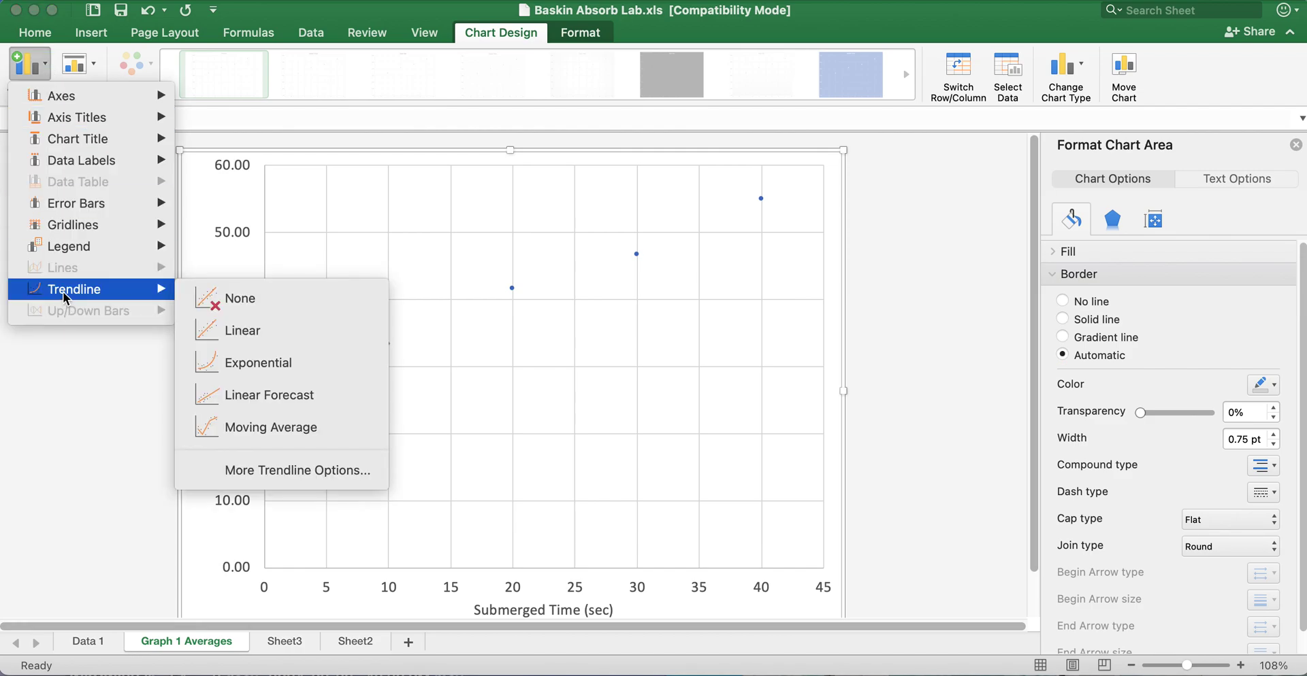
{"action": "left_click", "coordinate": [234, 333]}
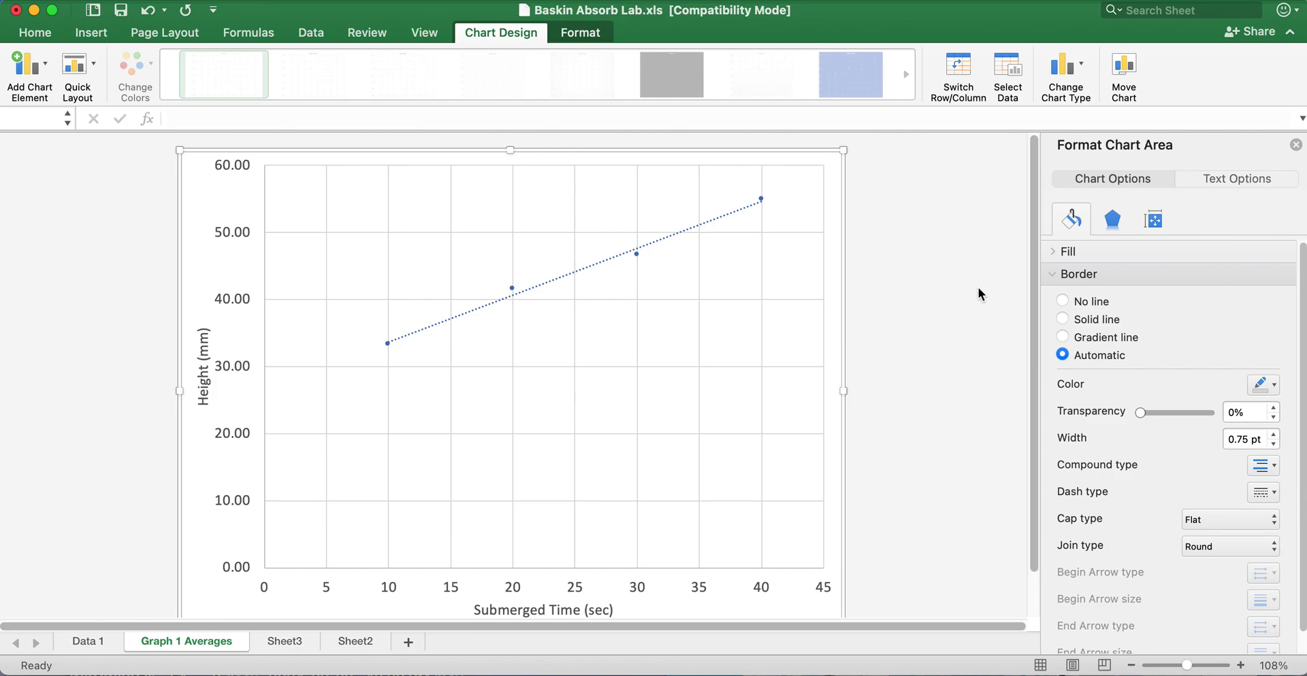
Step: Try to display the linear trendline's equation on the chart through its formatting options
{"action": "right_click", "coordinate": [694, 234]}
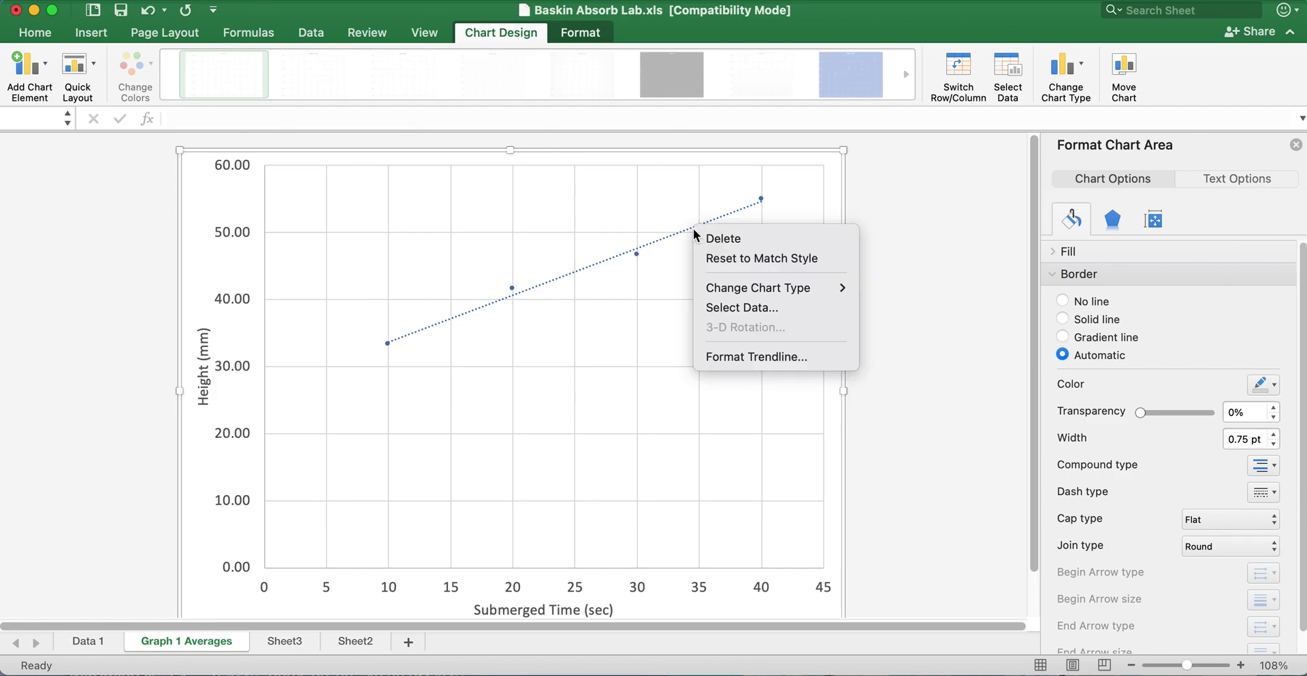
{"action": "left_click", "coordinate": [726, 358]}
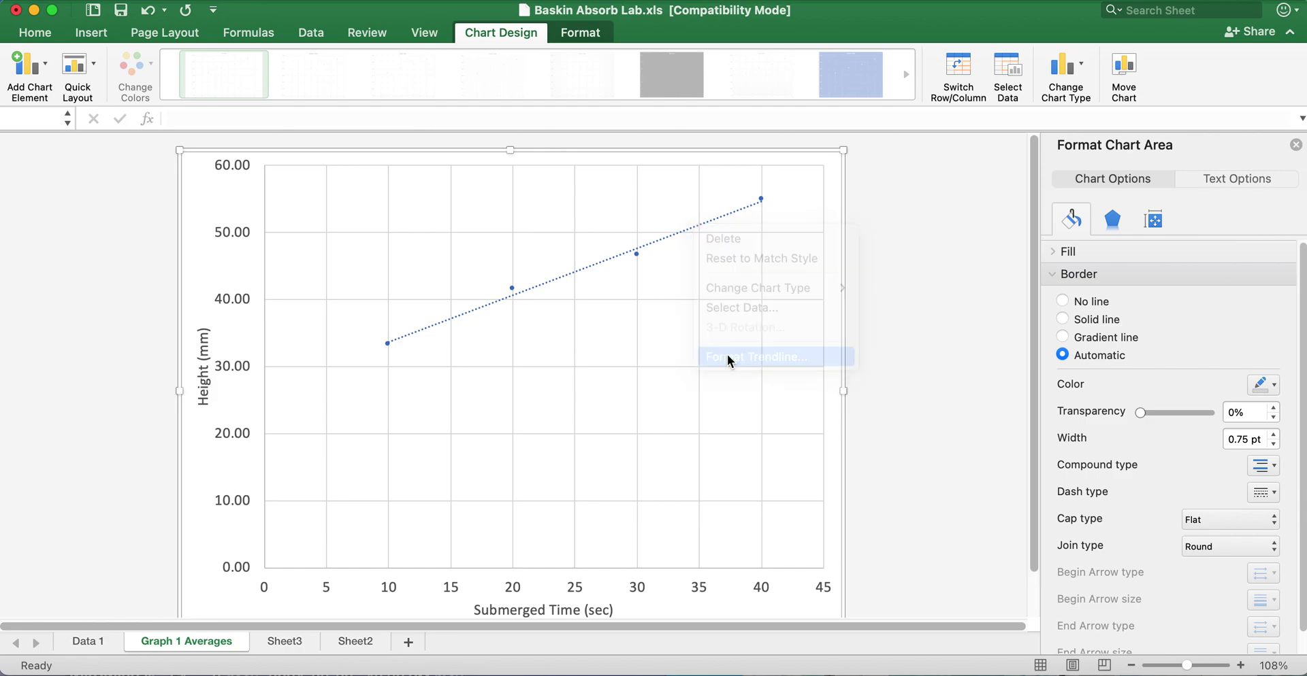
{"action": "scroll", "coordinate": [1119, 392], "scroll_direction": "down", "scroll_amount": 2}
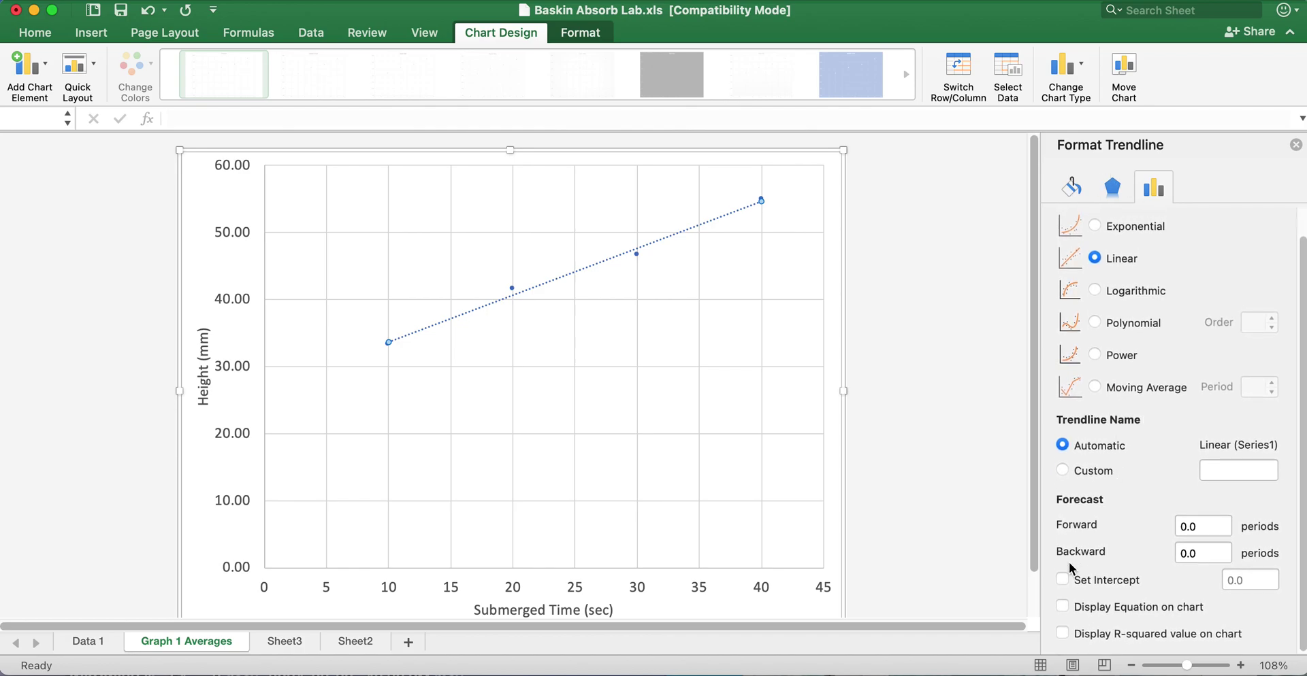
{"action": "left_click", "coordinate": [1063, 606]}
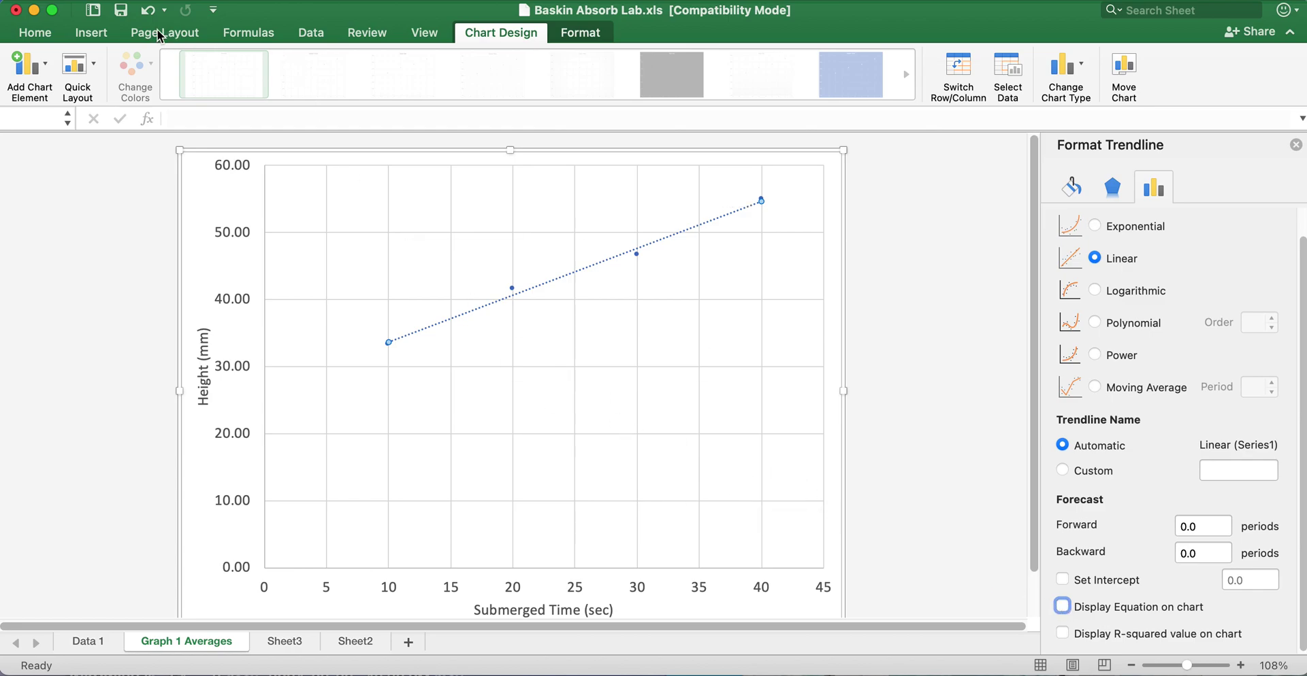